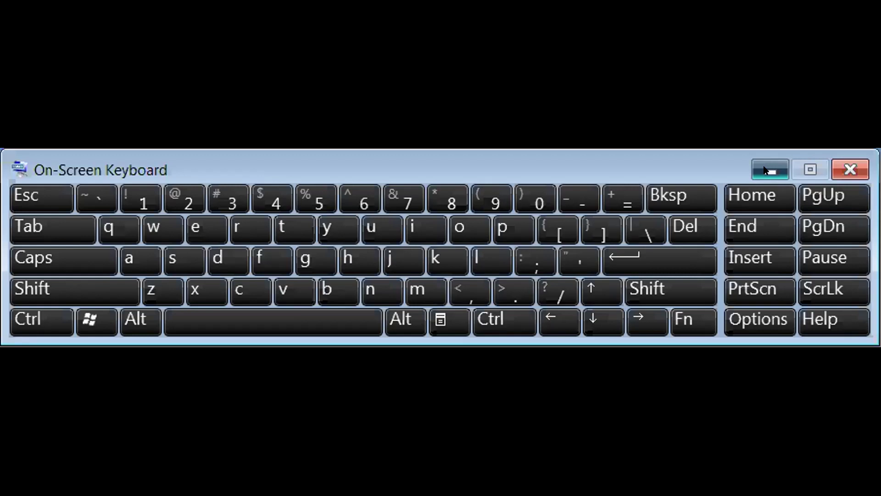
# Step: Open the account's own profile page on Fiverr and dismiss the 20% off promotional banner
pyautogui.click(765, 170)
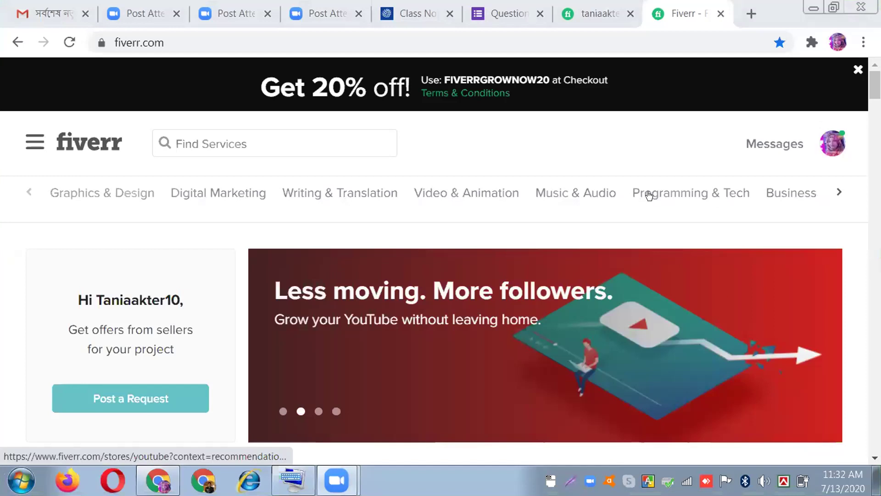
pyautogui.click(832, 151)
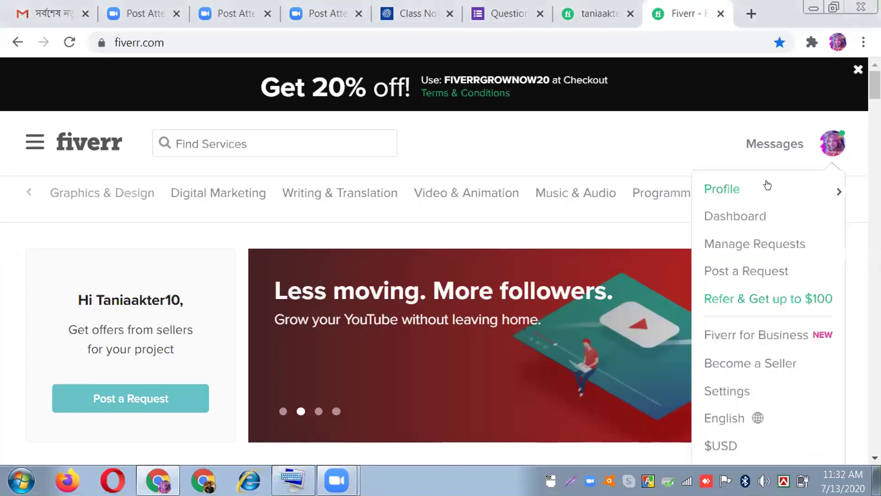
pyautogui.click(767, 185)
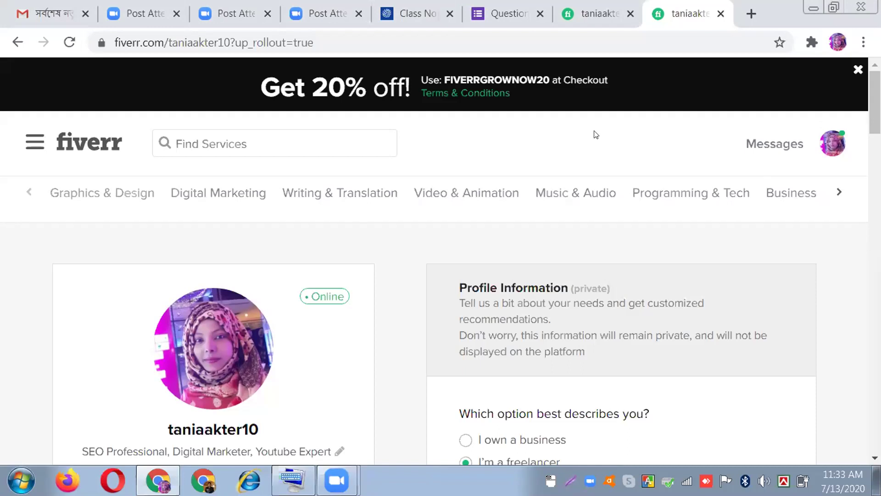
pyautogui.click(858, 69)
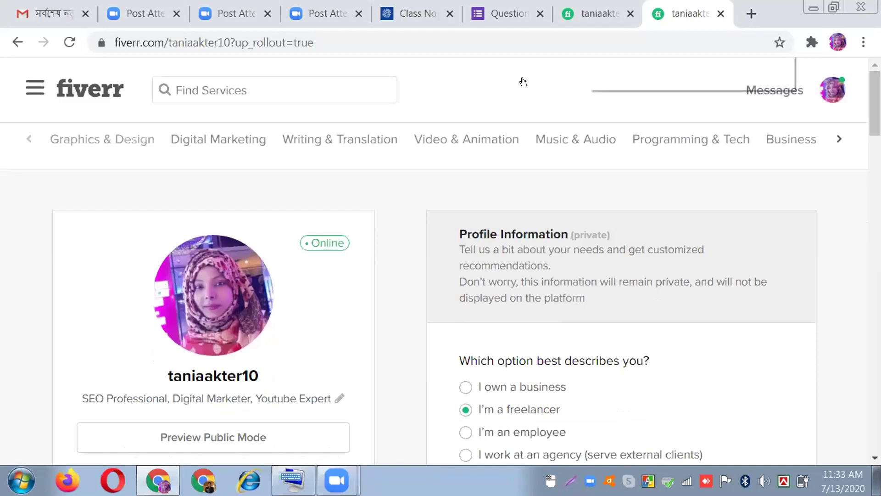
# Step: Reduce the page zoom to 100% so the full site header fits, and reload the profile page
pyautogui.hotkey('ctrl', '-')
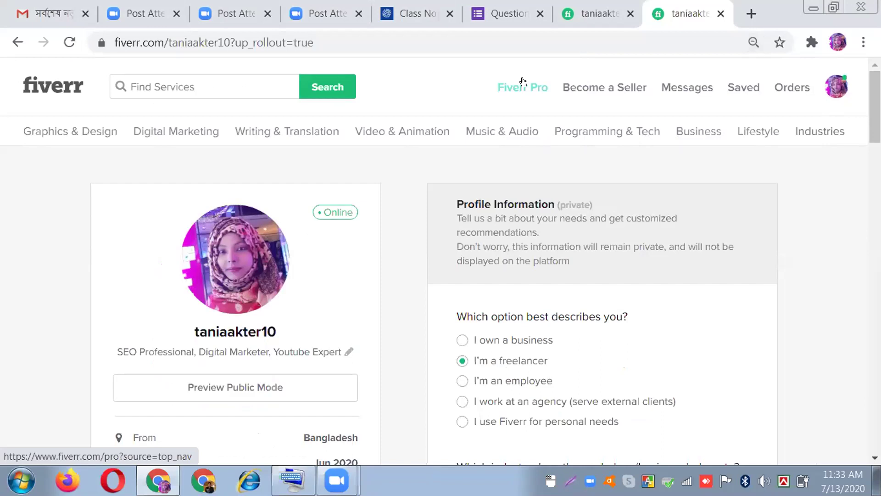
pyautogui.click(834, 88)
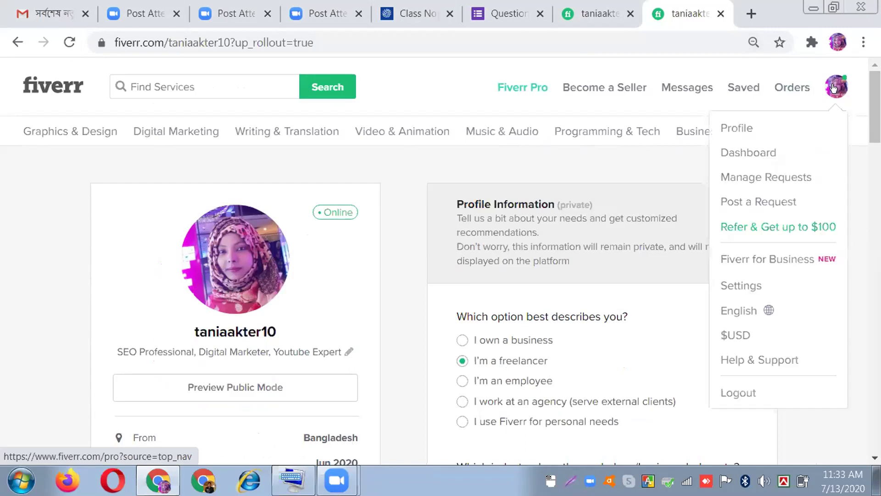
pyautogui.click(742, 129)
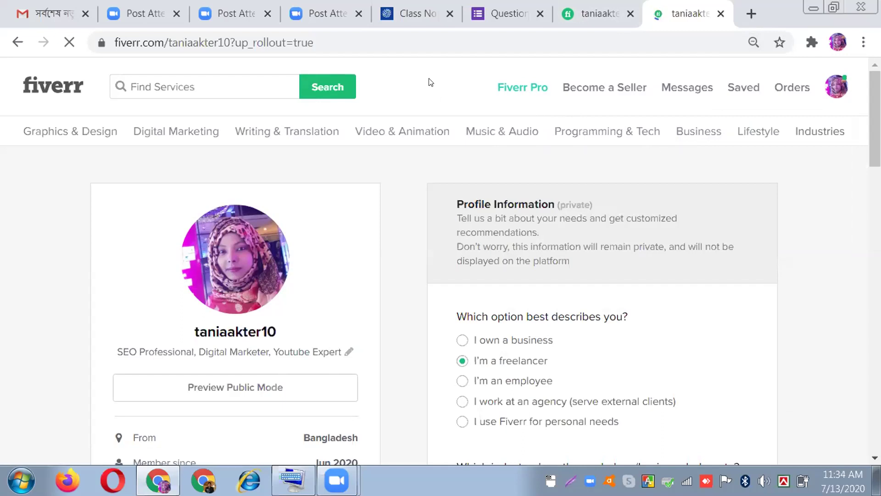
pyautogui.hotkey('ctrl', '-')
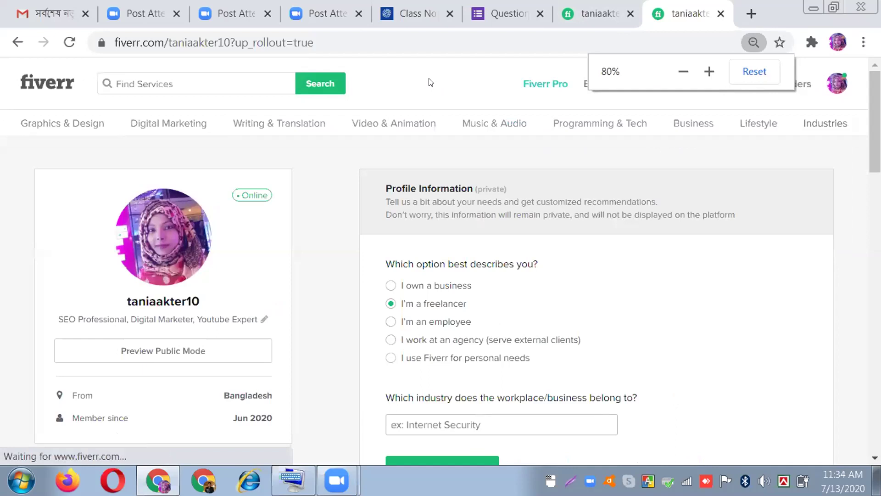
pyautogui.hotkey('ctrl', '-')
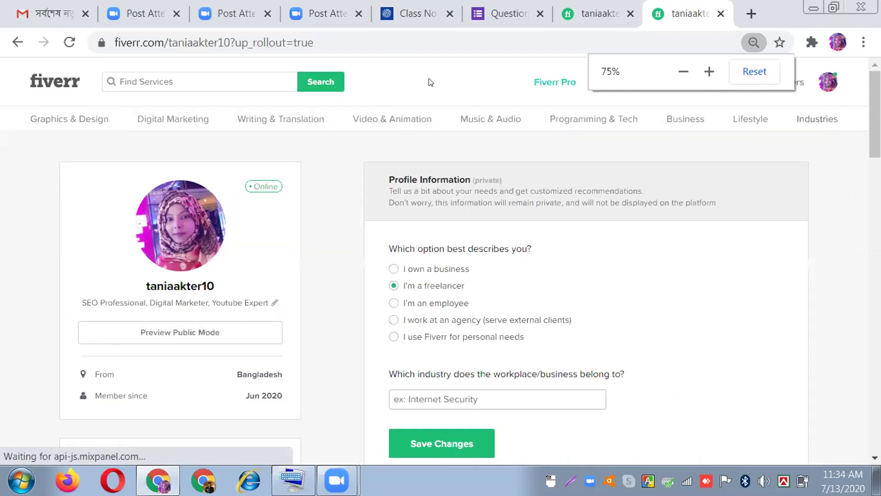
pyautogui.hotkey('ctrl', '-')
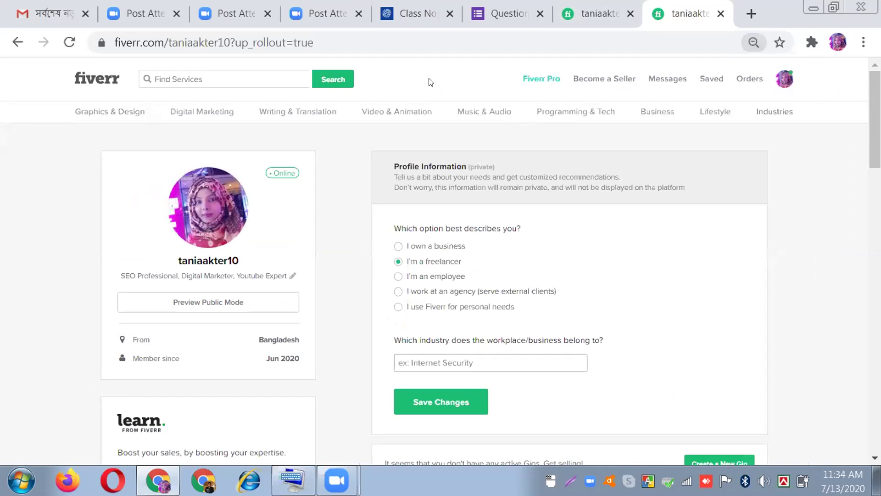
pyautogui.hotkey('ctrl', '+')
pyautogui.hotkey('ctrl', '+')
pyautogui.hotkey('ctrl', '+')
pyautogui.hotkey('ctrl', '+')
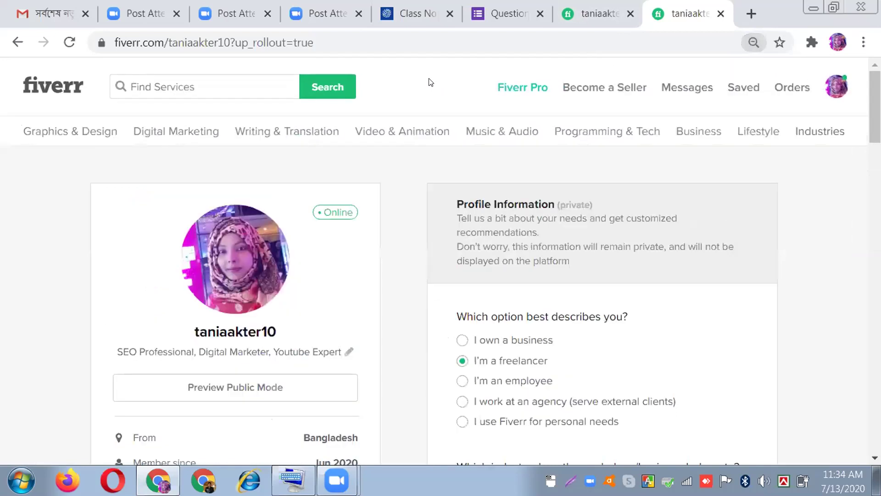
pyautogui.hotkey('ctrl', '+')
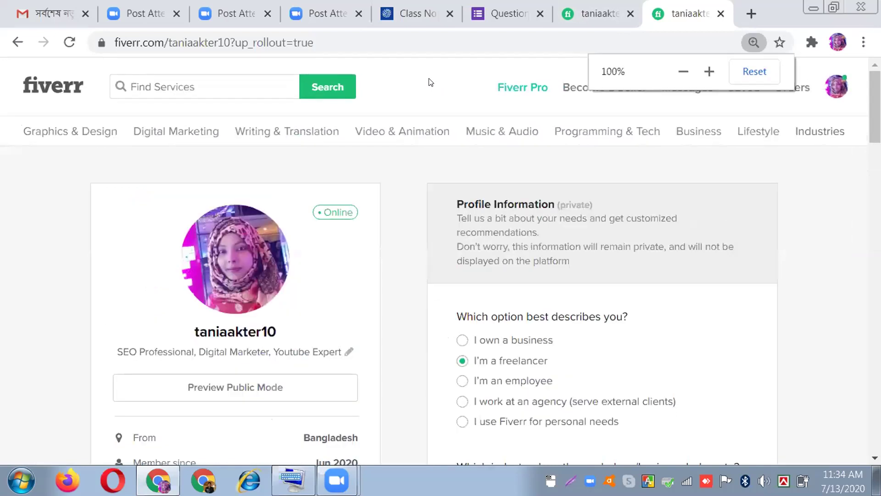
pyautogui.hotkey('ctrl', '+')
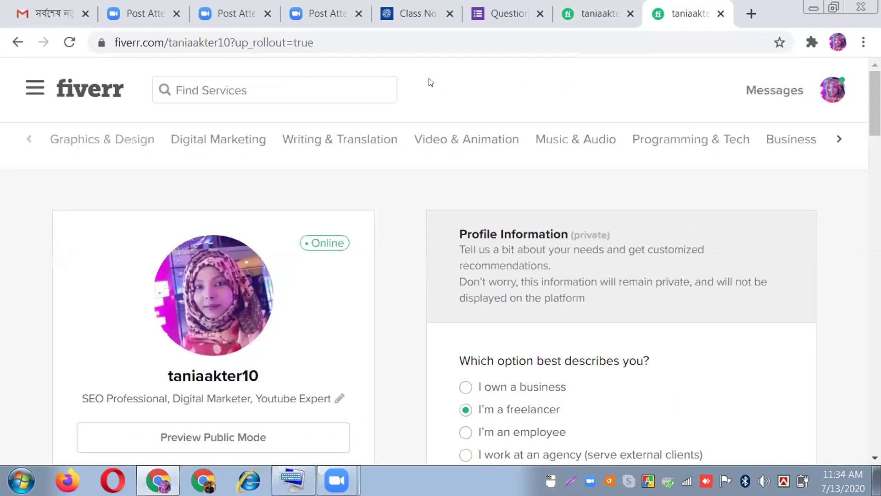
pyautogui.hotkey('ctrl', '-')
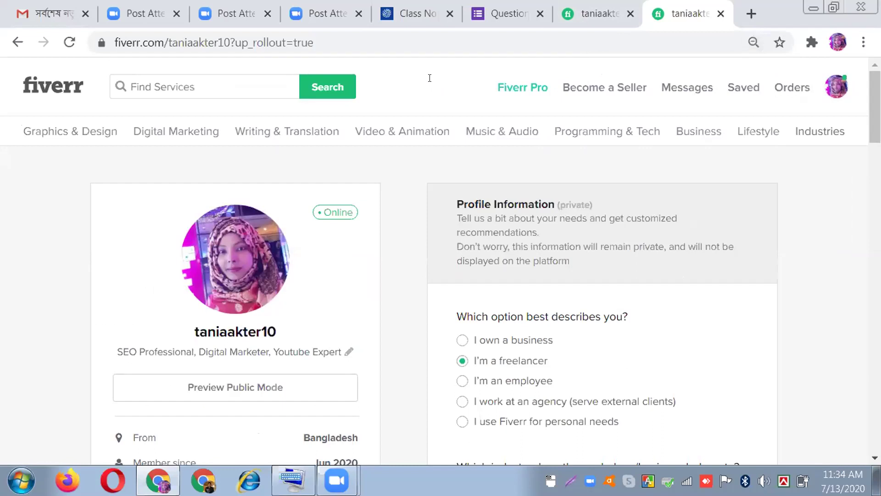
# Step: Look through the profile page, including the category listings, profile information, description and new gig section
pyautogui.moveTo(266, 129)
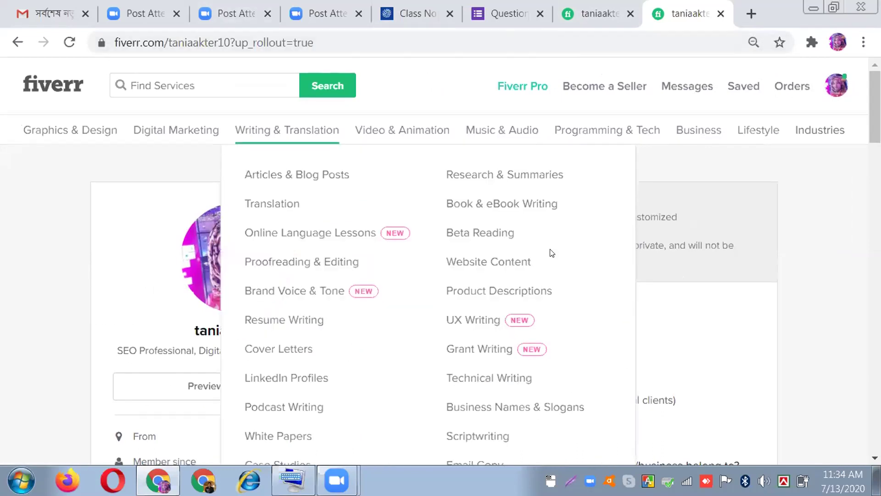
pyautogui.scroll(-3, 551, 251)
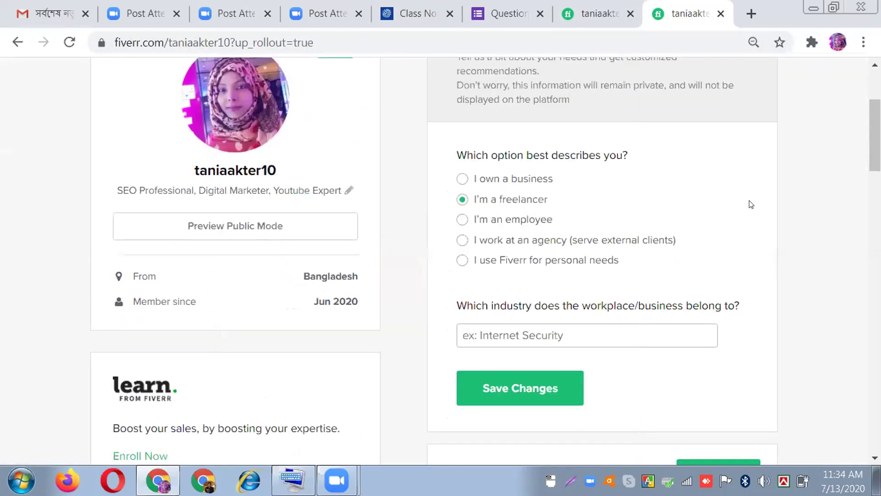
pyautogui.scroll(3, 755, 212)
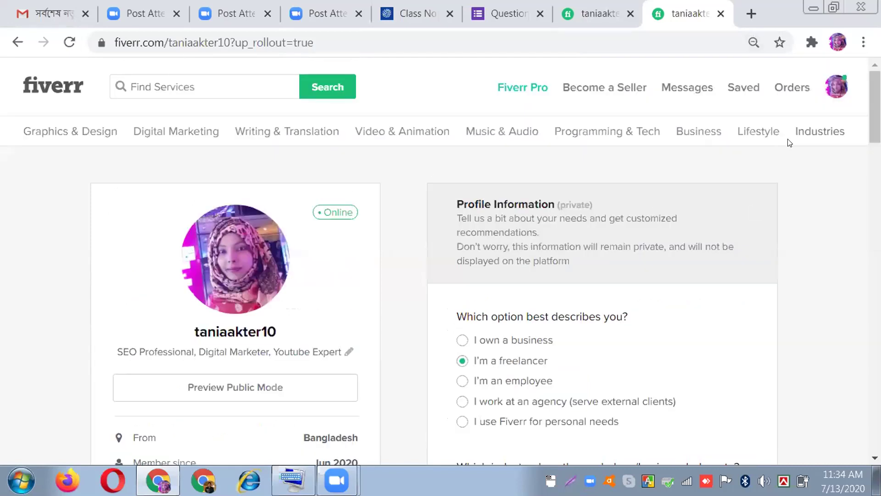
pyautogui.moveTo(778, 133)
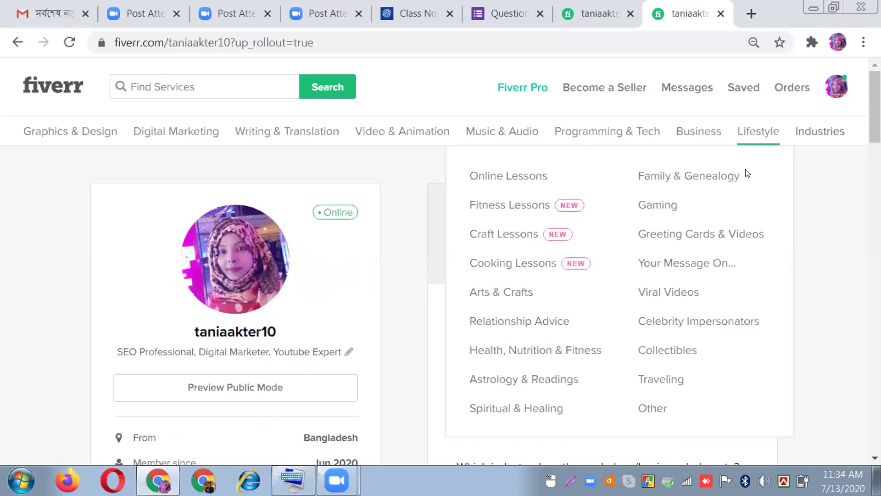
pyautogui.scroll(-2, 816, 201)
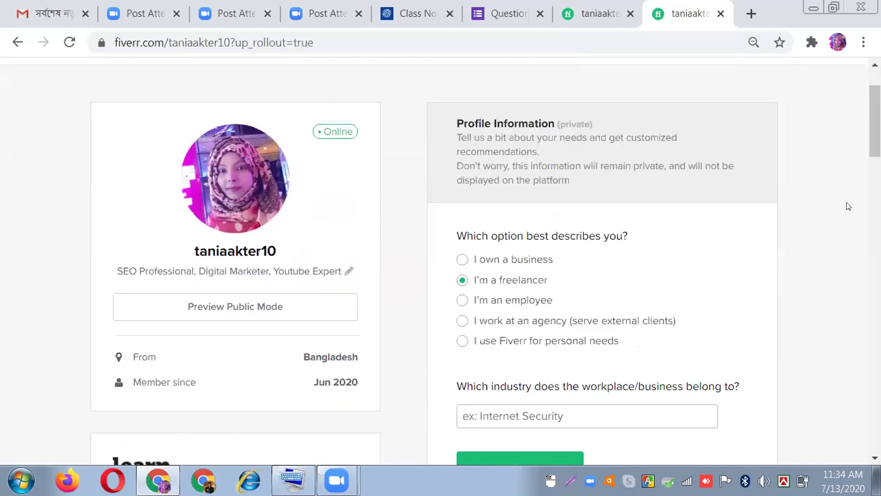
pyautogui.scroll(-5, 848, 206)
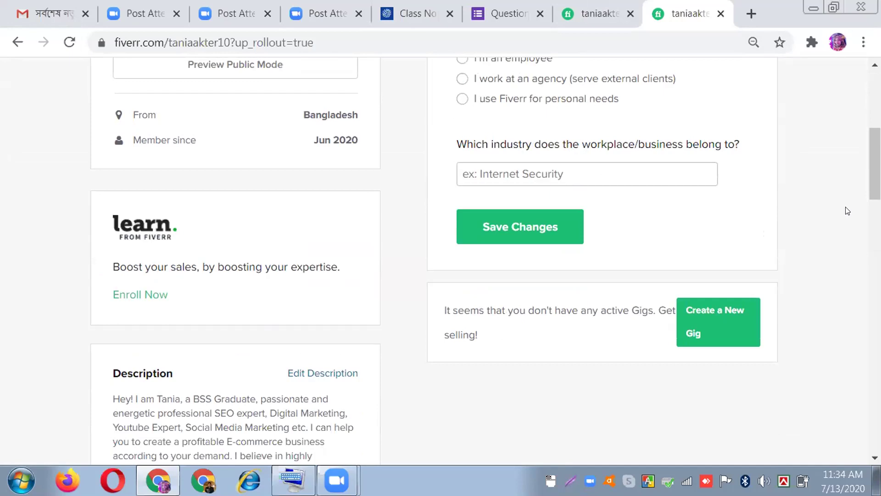
pyautogui.scroll(7, 698, 324)
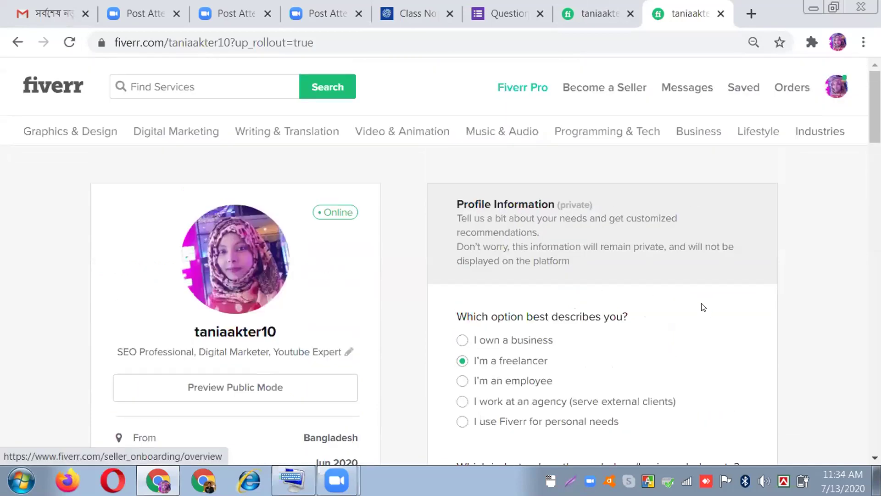
# Step: Open the Become a Seller page and look through its skill categories and buyer stories
pyautogui.click(614, 88)
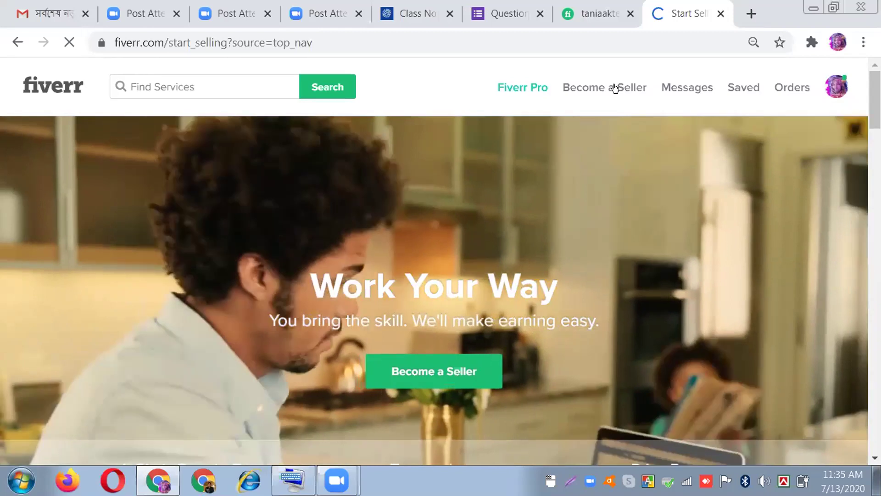
pyautogui.scroll(-12, 615, 88)
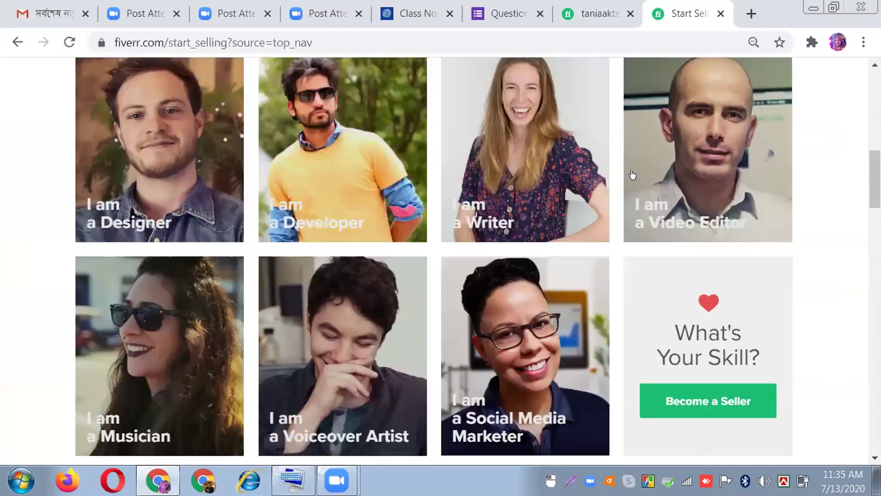
pyautogui.scroll(-20, 633, 174)
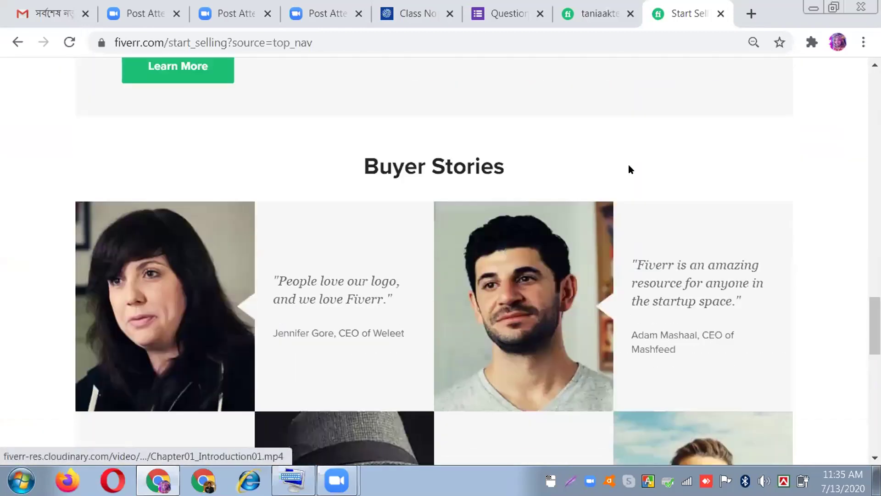
pyautogui.scroll(-10, 628, 164)
pyautogui.scroll(8, 629, 164)
pyautogui.scroll(20, 629, 164)
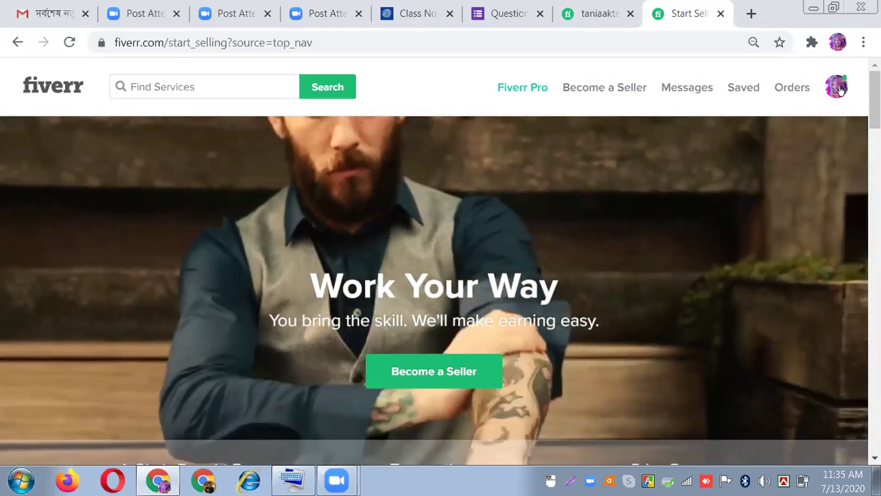
# Step: Return to the account's profile page and reopen the Become a Seller page from there
pyautogui.click(836, 85)
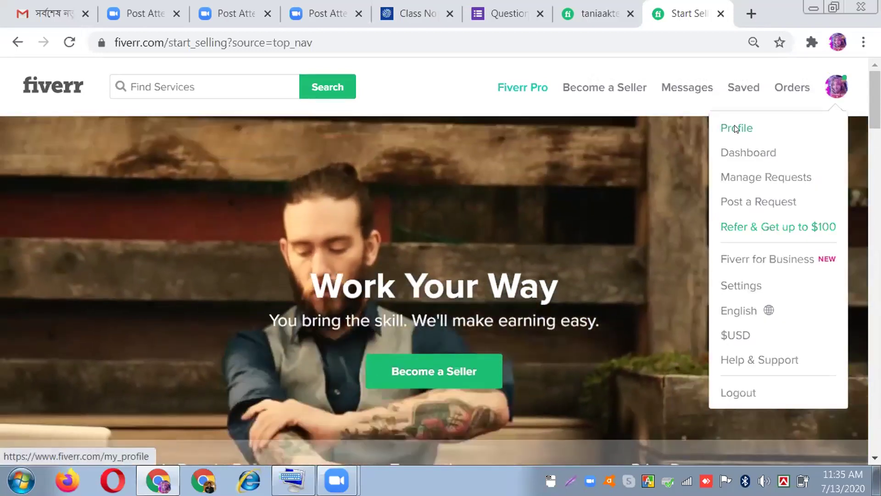
pyautogui.click(734, 125)
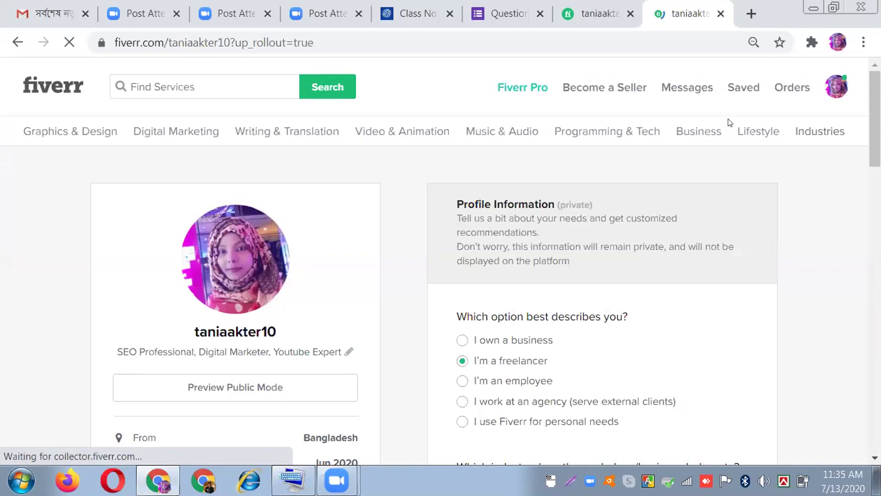
pyautogui.click(585, 83)
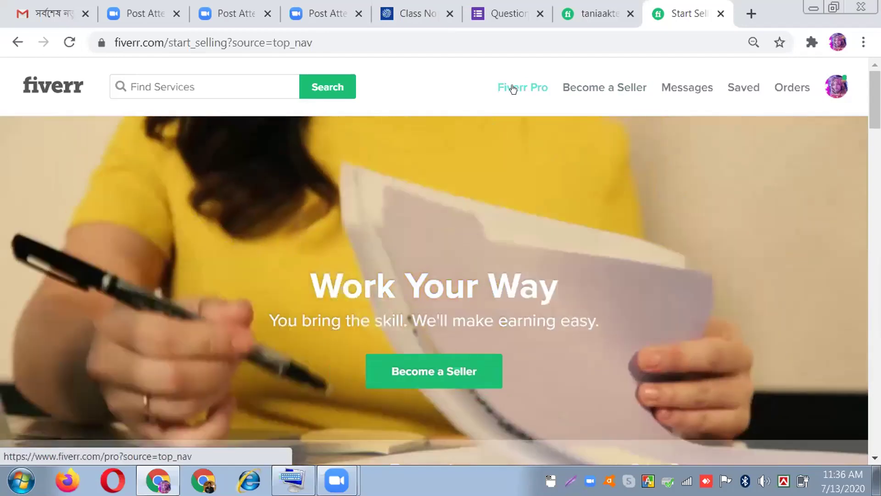
# Step: Visit the Fiverr Pro page, return to the Fiverr homepage and check the account options there
pyautogui.click(513, 89)
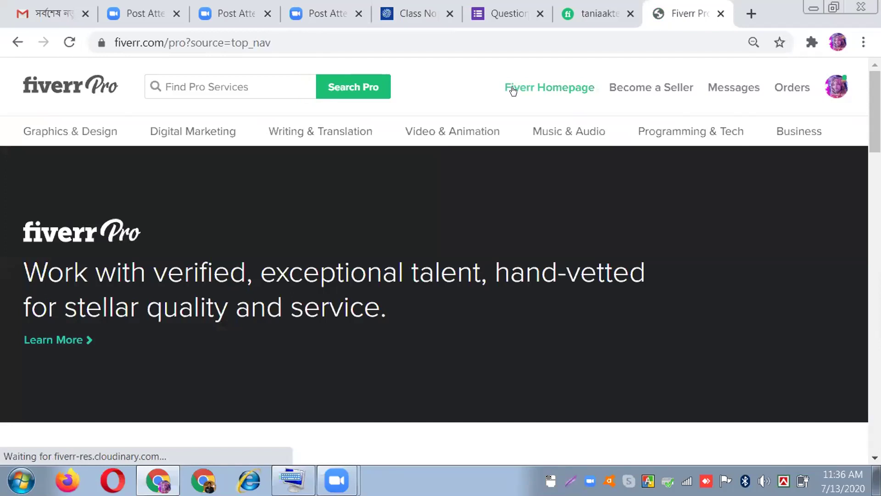
pyautogui.click(622, 88)
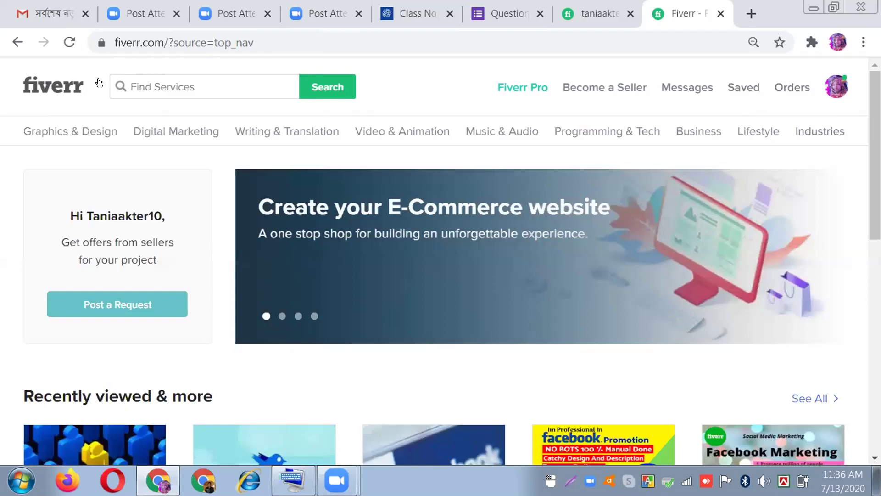
pyautogui.click(834, 88)
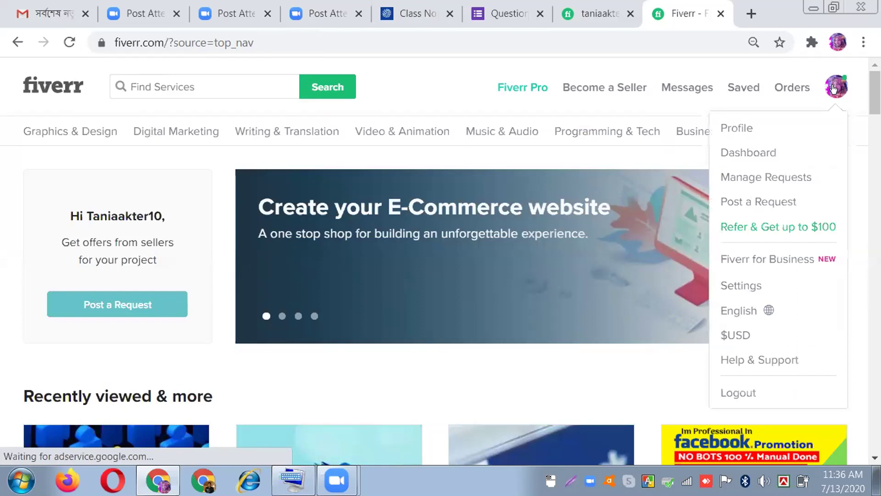
pyautogui.click(404, 81)
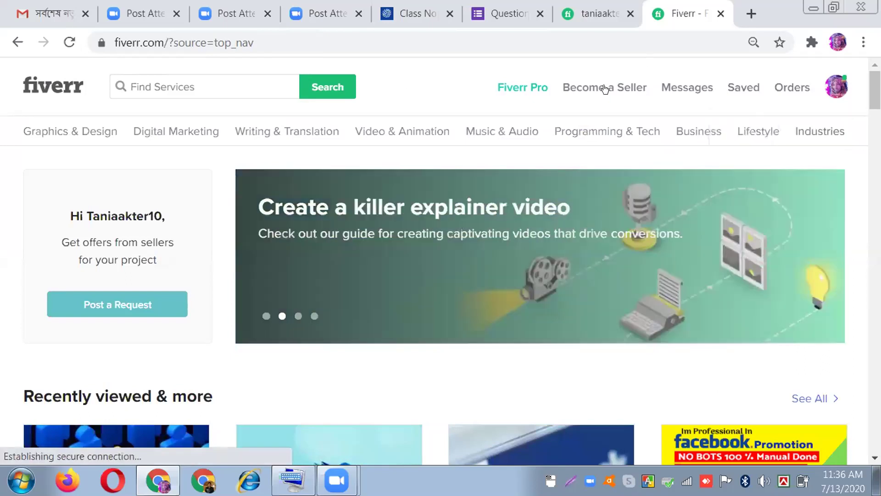
# Step: View the Become a Seller page from the homepage and go back to the account's profile page
pyautogui.click(604, 88)
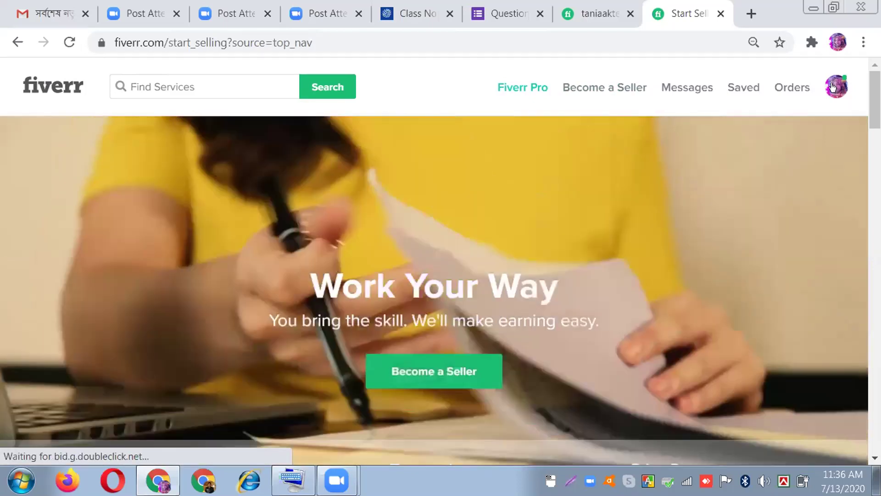
pyautogui.click(832, 87)
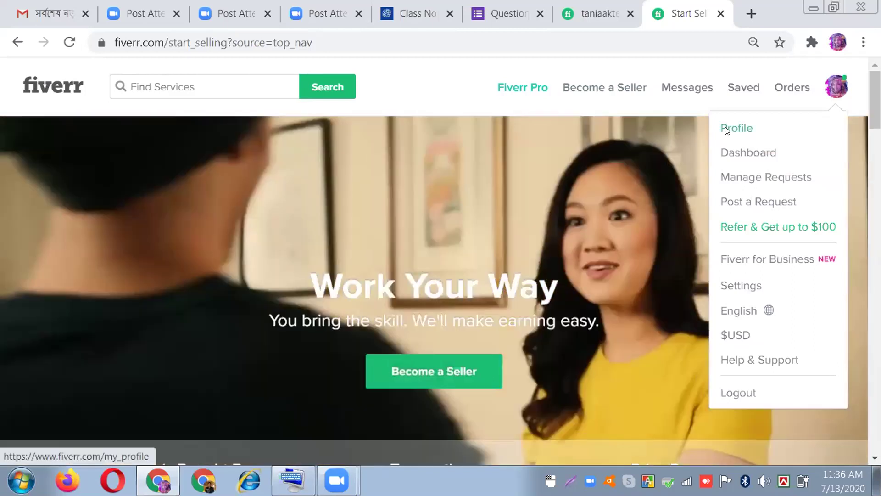
pyautogui.click(725, 127)
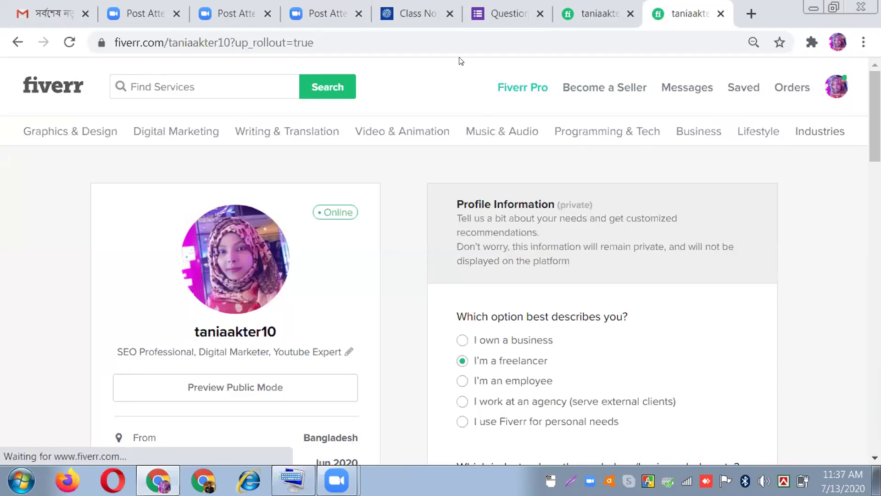
# Step: Look through the account's profile page and start creating a new Gig from its active Gigs section
pyautogui.scroll(-3, 460, 154)
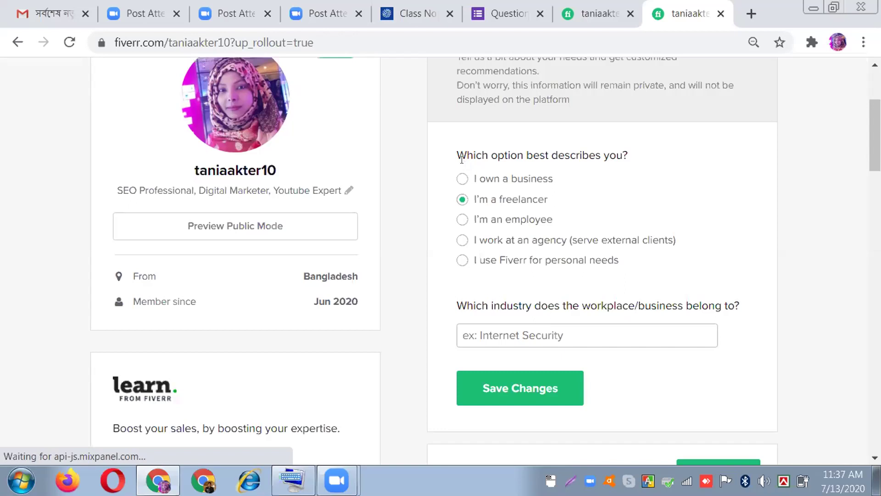
pyautogui.scroll(-5, 461, 159)
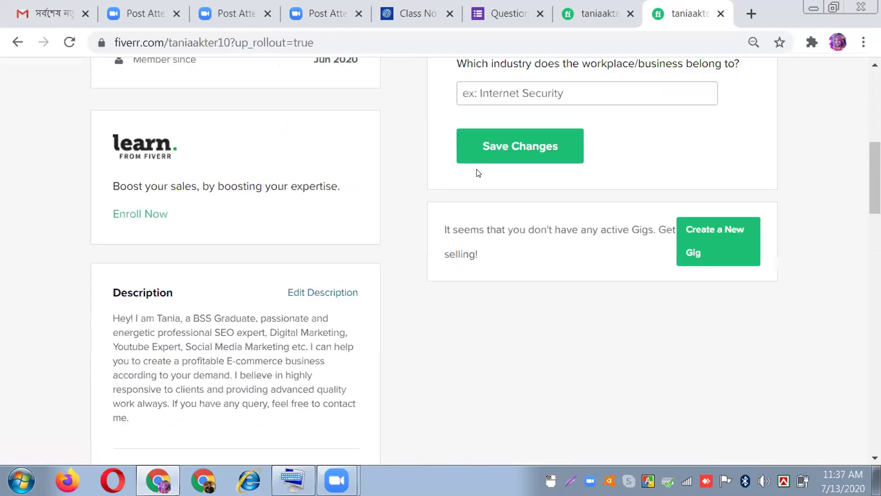
pyautogui.scroll(-2, 478, 173)
pyautogui.scroll(10, 548, 140)
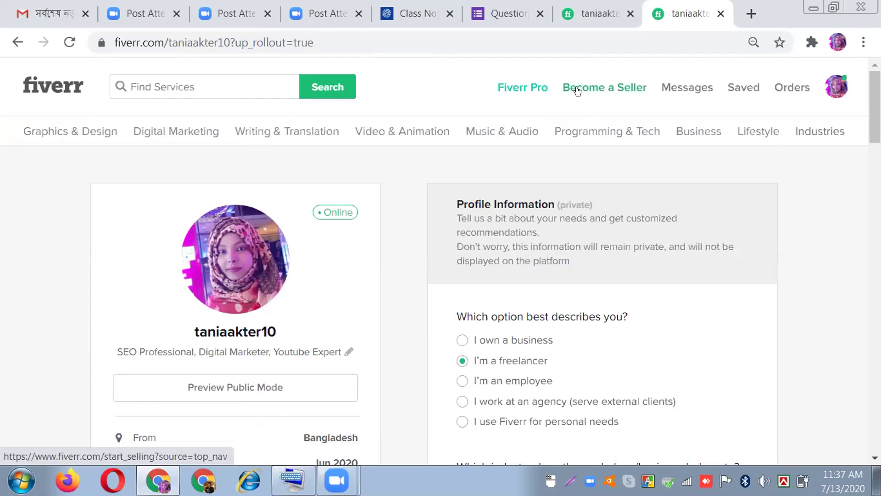
pyautogui.scroll(-8, 832, 243)
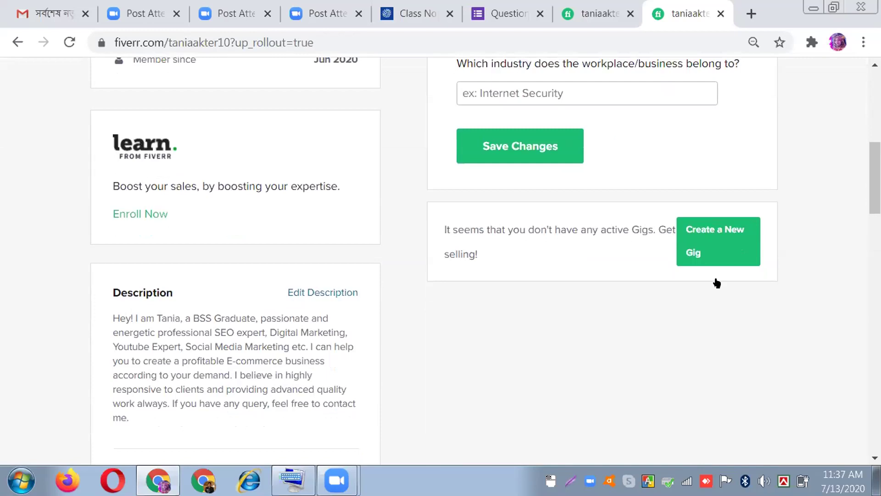
pyautogui.click(704, 235)
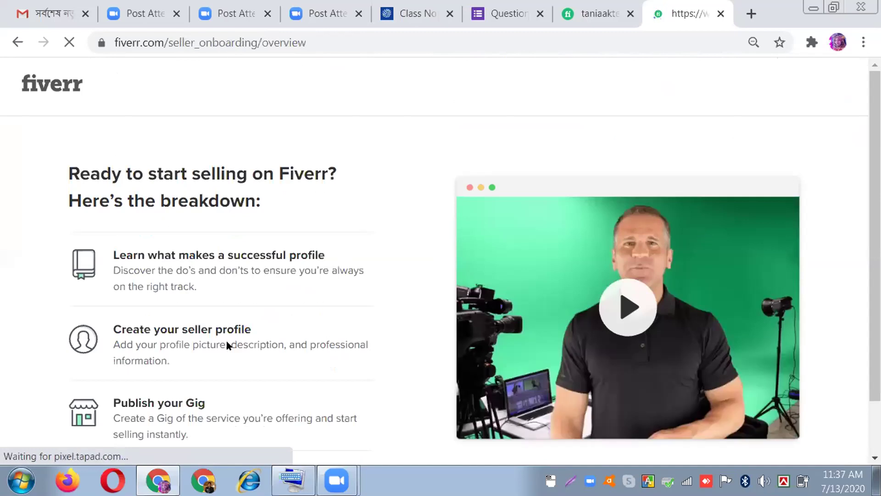
# Step: Go through the seller onboarding overview, successful-profile tips and things-to-avoid pages to reach Personal Info
pyautogui.scroll(-1, 229, 346)
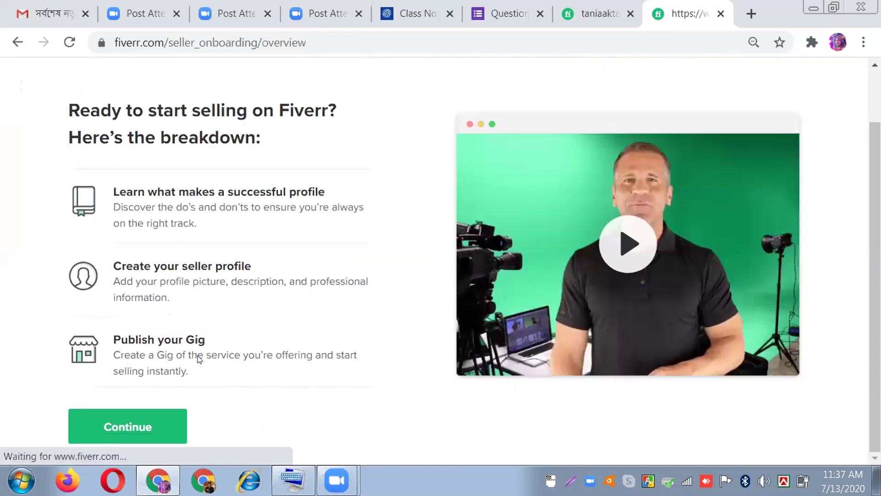
pyautogui.click(123, 418)
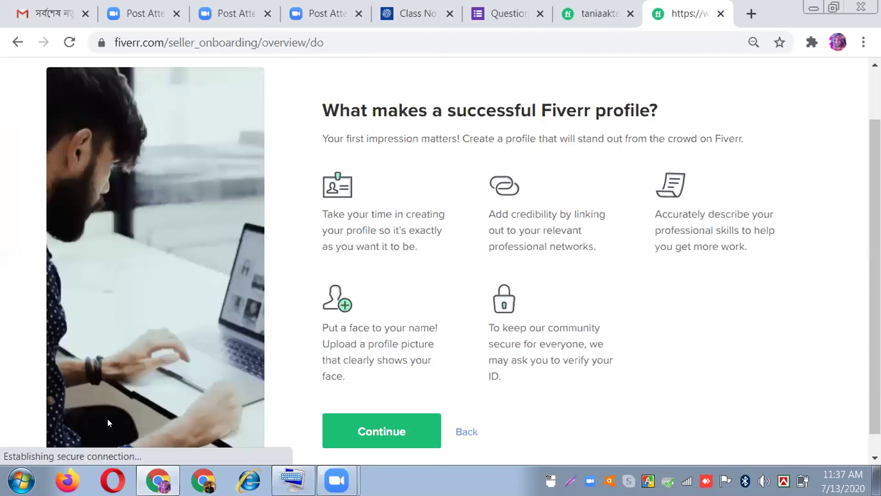
pyautogui.click(374, 425)
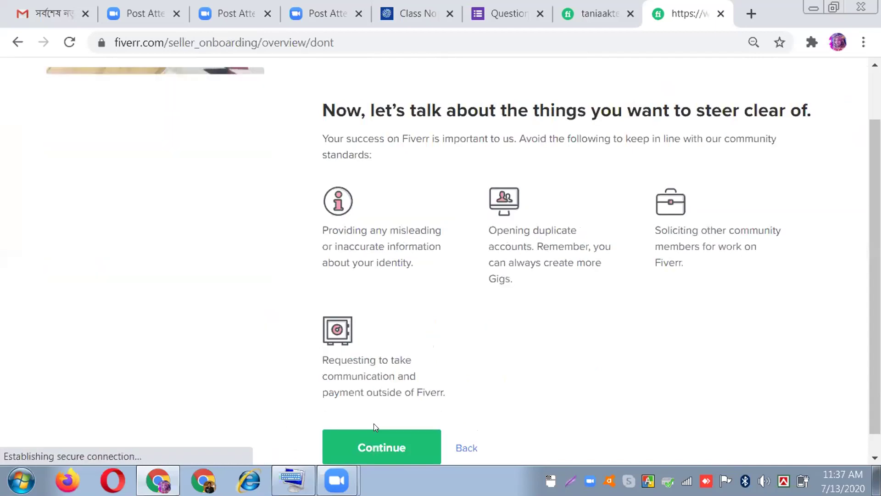
pyautogui.click(375, 436)
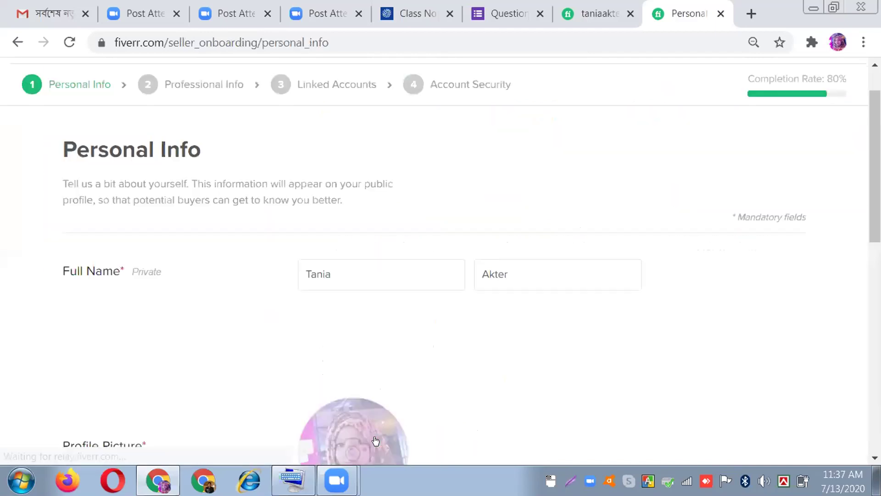
# Step: Review the Personal Info and Professional Info forms and continue to Linked Accounts without changing any entries
pyautogui.scroll(-3, 354, 367)
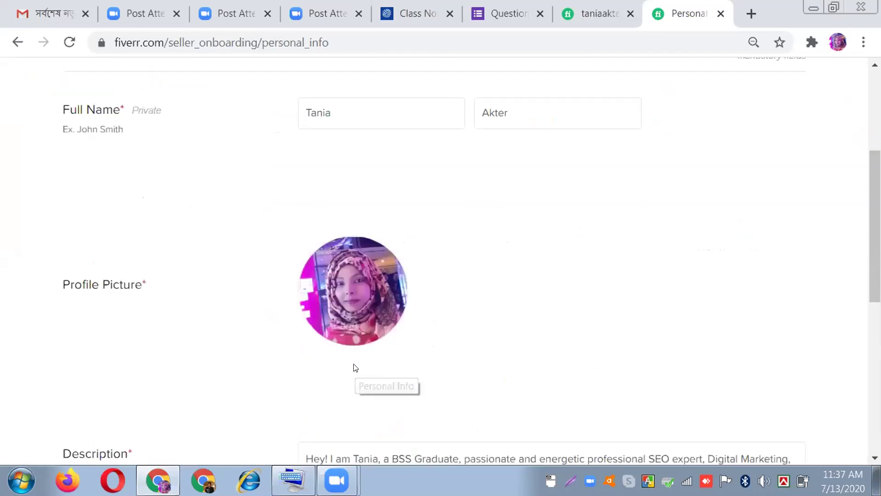
pyautogui.scroll(-2, 354, 366)
pyautogui.scroll(-7, 403, 350)
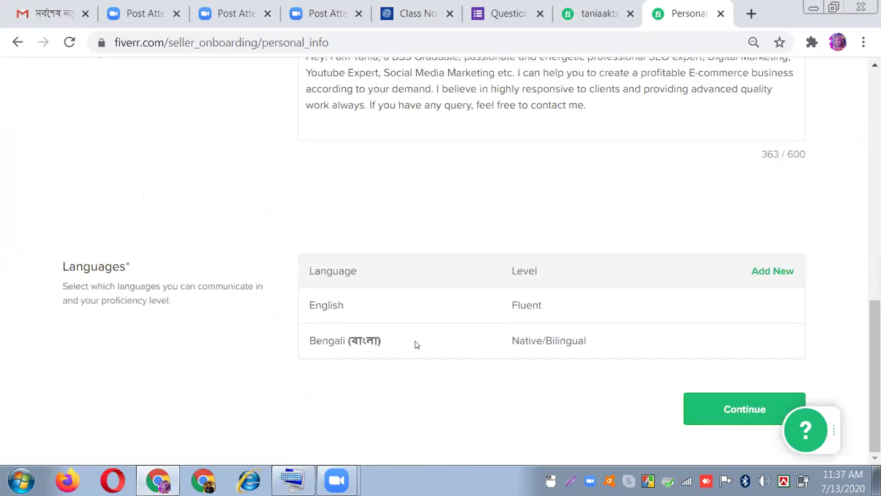
pyautogui.click(723, 398)
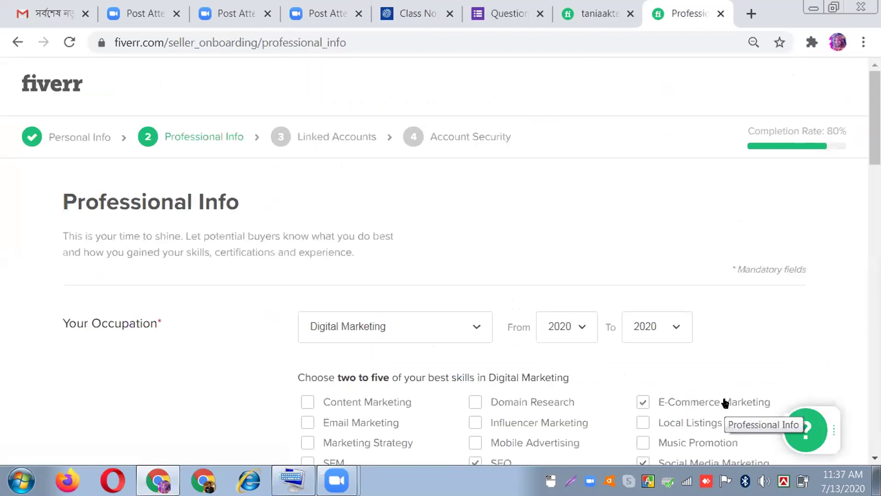
pyautogui.scroll(-20, 717, 400)
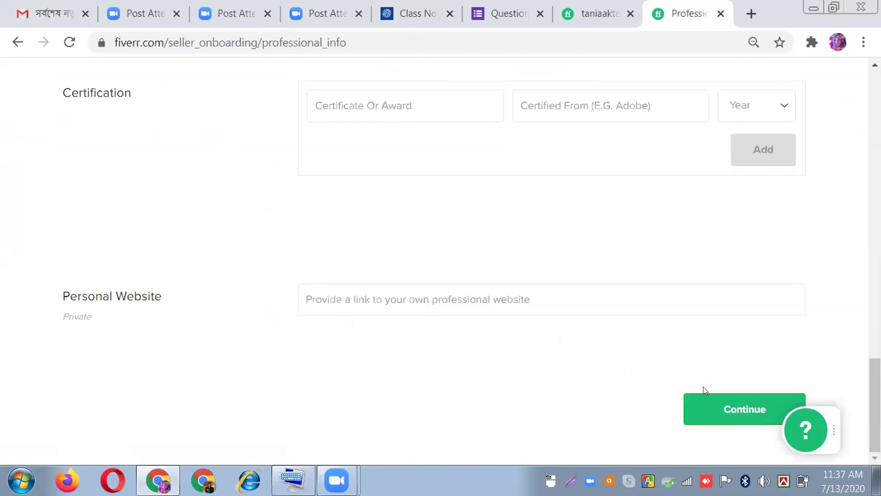
pyautogui.click(727, 412)
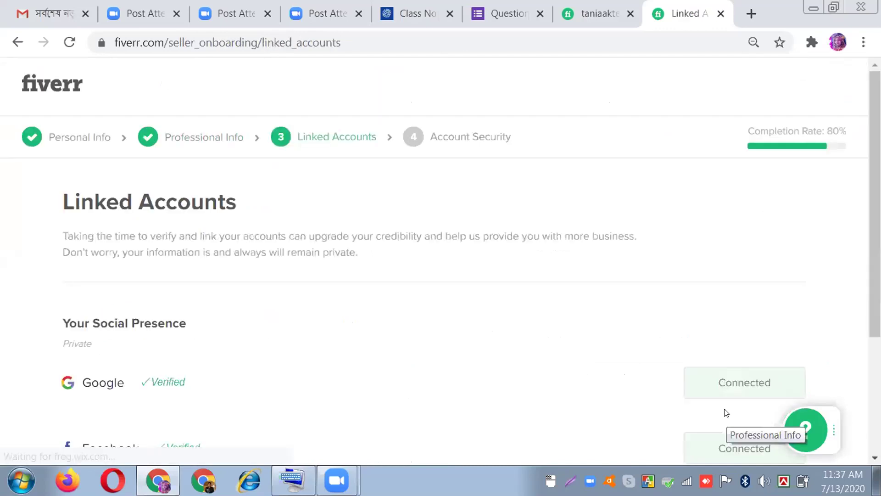
# Step: Continue past Linked Accounts and Account Security, and proceed from the All Done dialog to the new Gig form
pyautogui.scroll(-4, 661, 384)
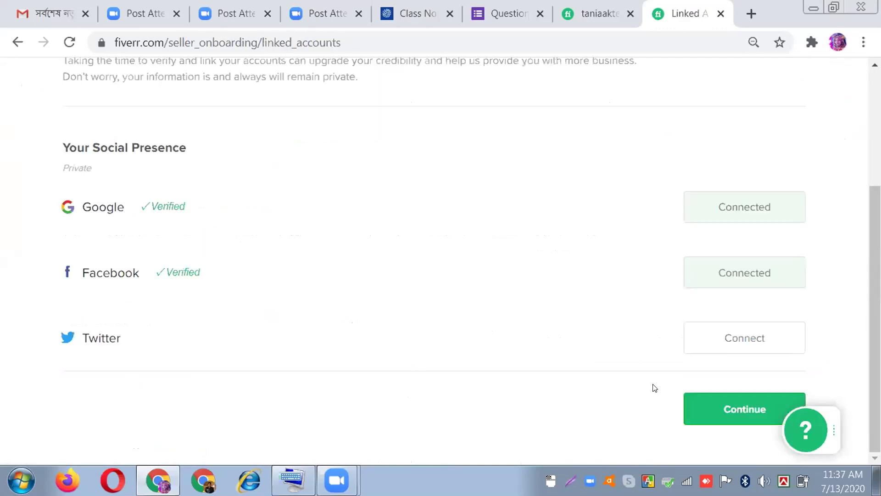
pyautogui.click(721, 409)
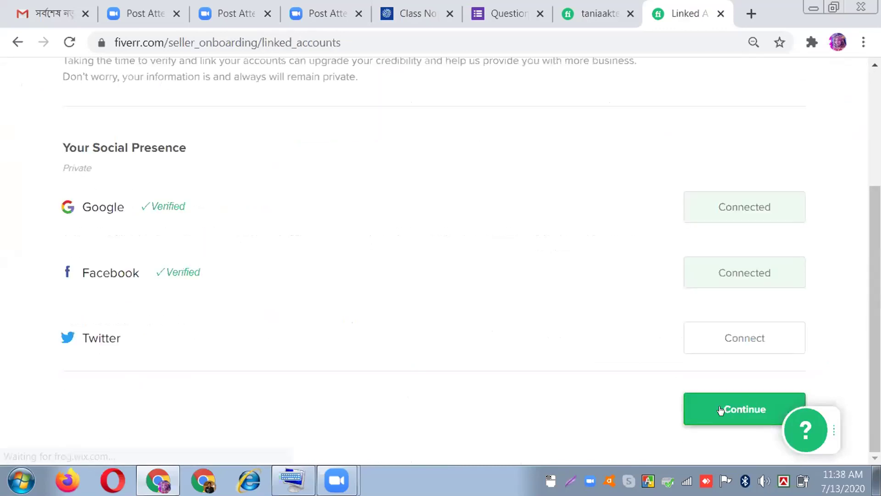
pyautogui.click(721, 410)
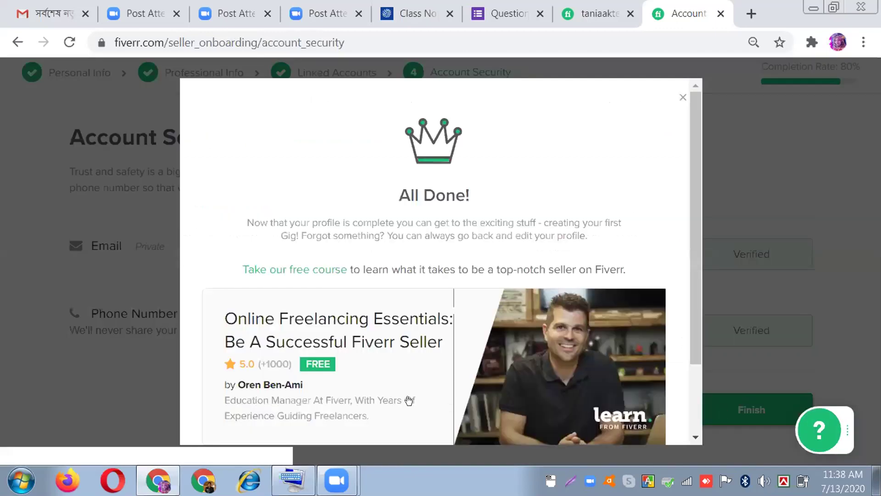
pyautogui.scroll(-2, 418, 395)
pyautogui.click(427, 395)
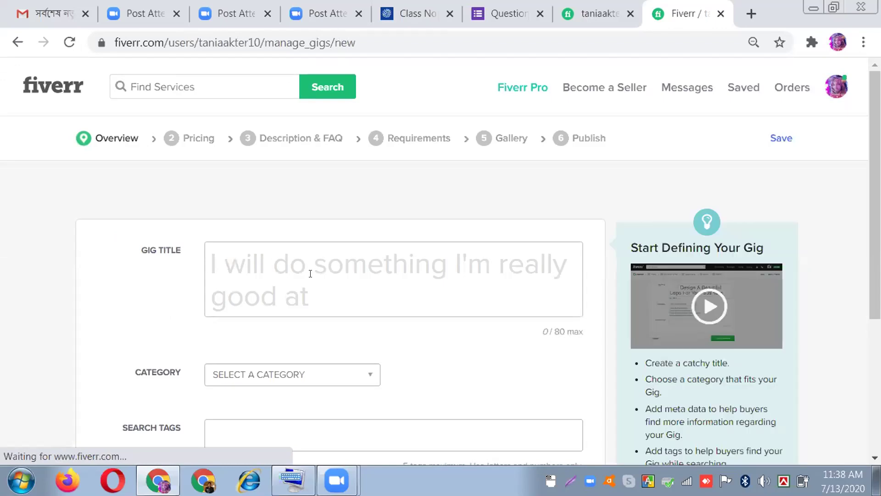
# Step: Enter "do facebook promotion in usa" as the Gig title and look over the rest of the Overview form
pyautogui.click(297, 259)
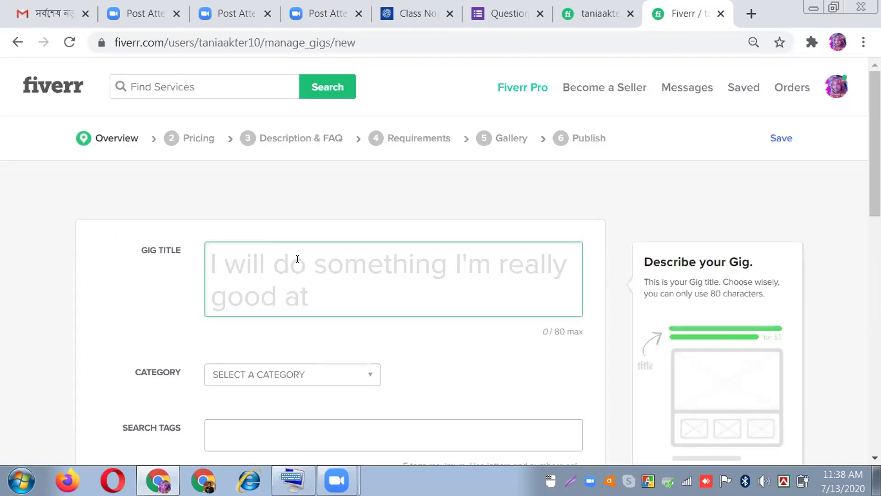
pyautogui.write('do')
pyautogui.write('fac')
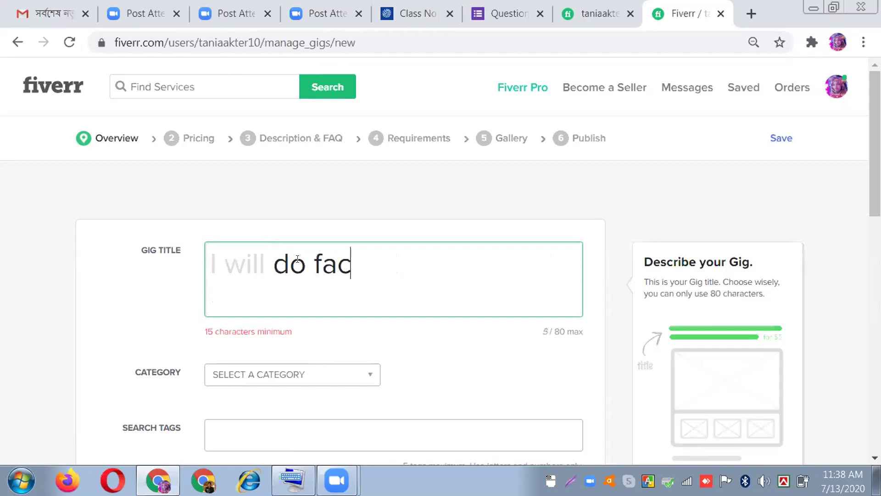
pyautogui.write('ebook promotion')
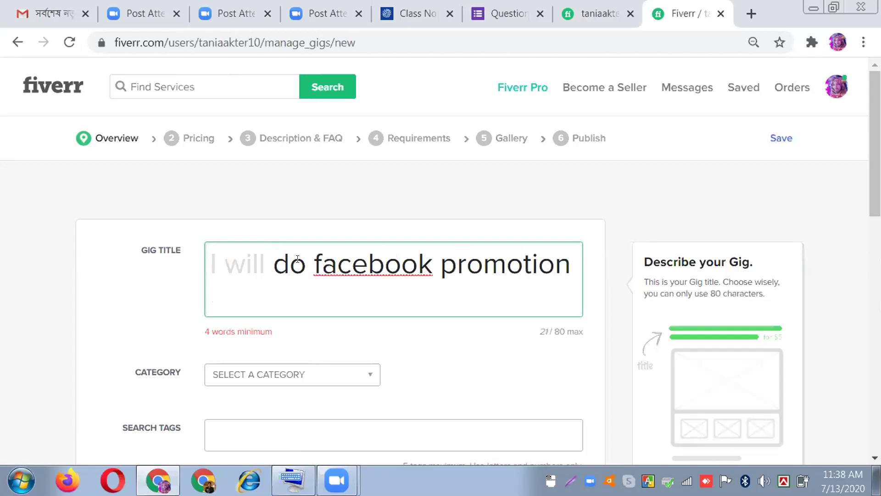
pyautogui.write(' i s')
pyautogui.press('BackSpace')
pyautogui.write('usa')
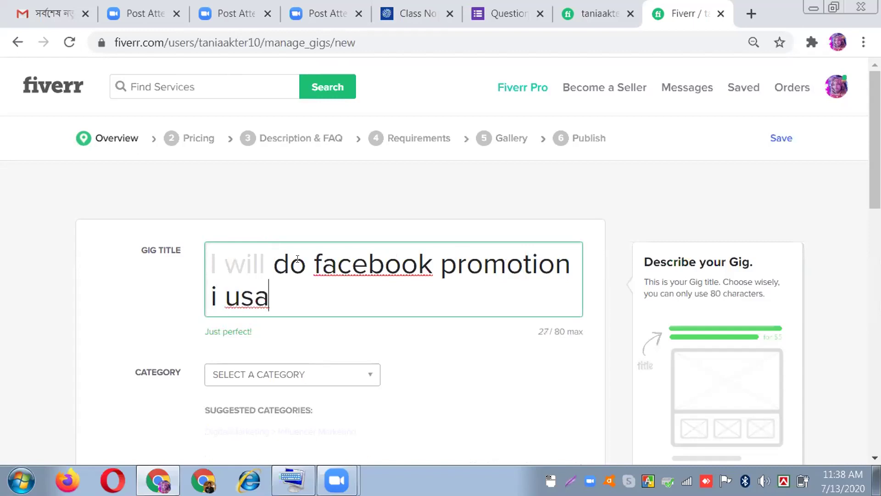
pyautogui.click(215, 299)
pyautogui.write('n')
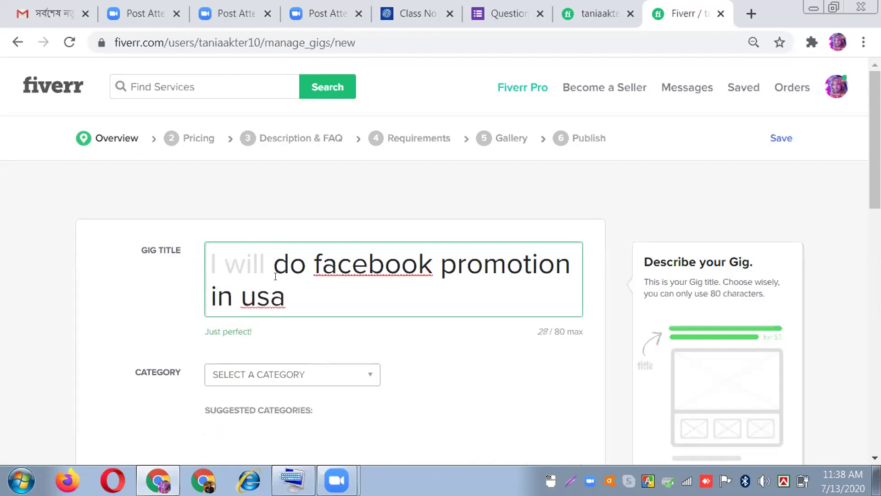
pyautogui.press('BackSpace')
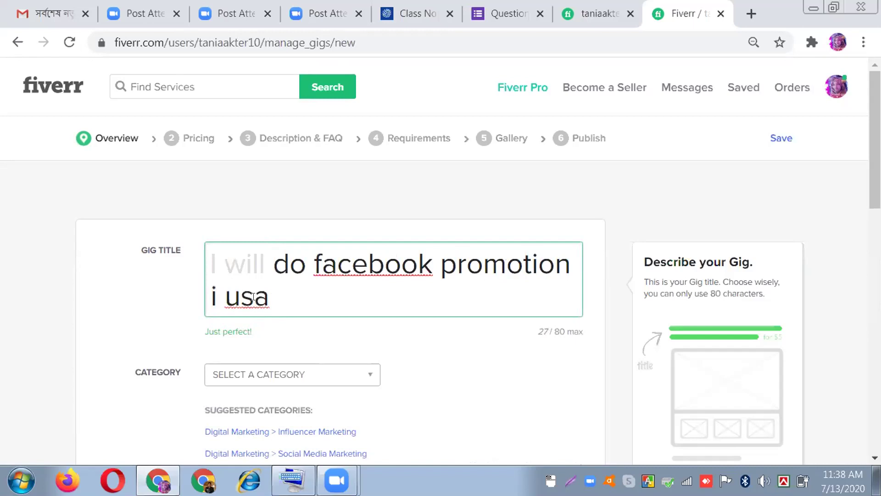
pyautogui.write('n')
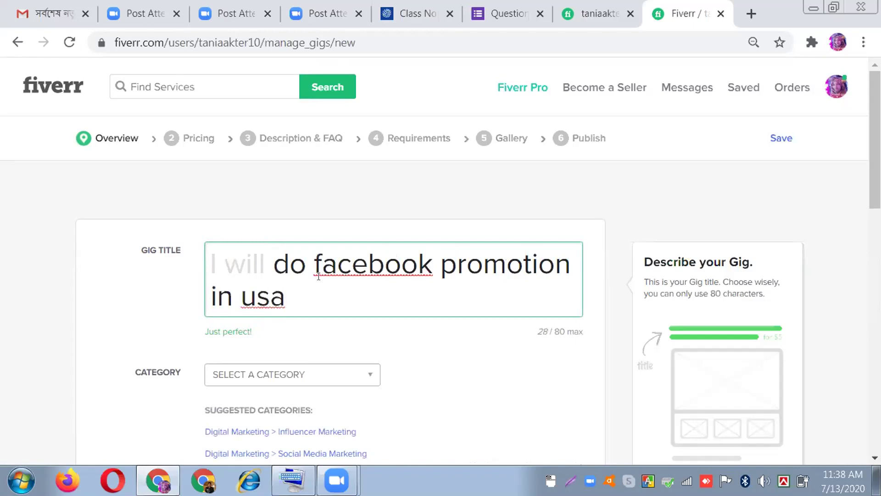
pyautogui.scroll(-10, 417, 298)
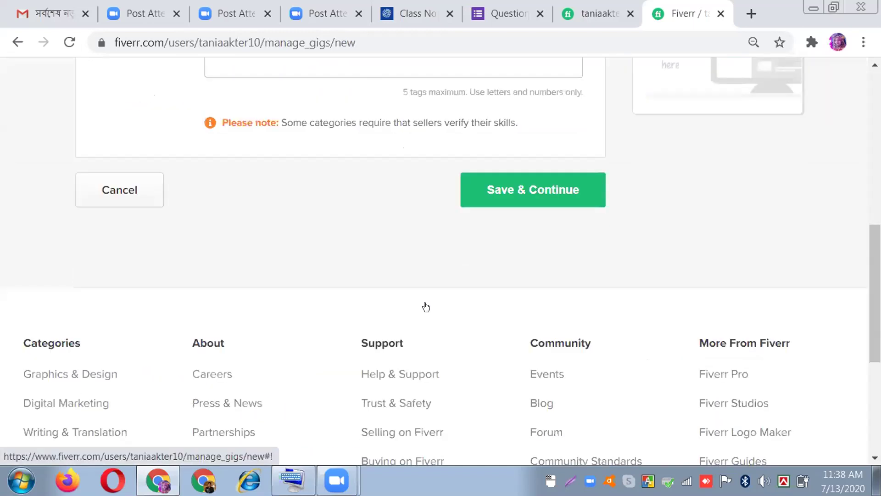
pyautogui.scroll(-5, 426, 307)
pyautogui.scroll(8, 427, 307)
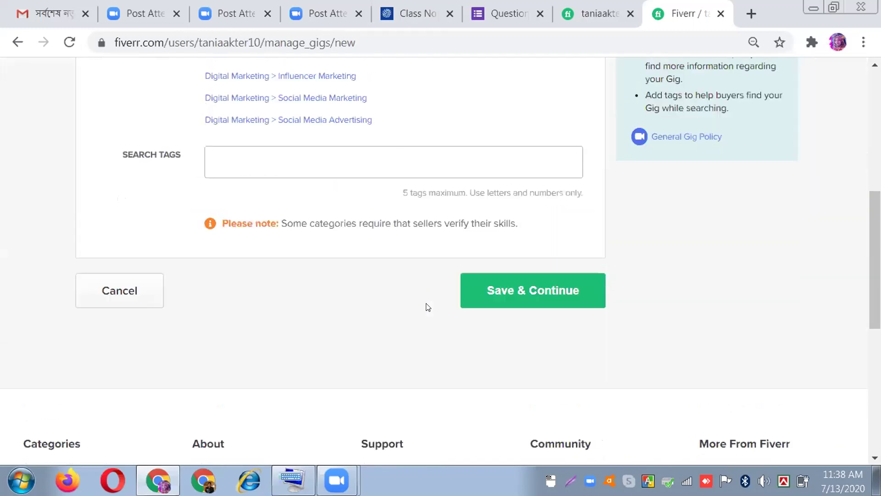
pyautogui.scroll(8, 427, 306)
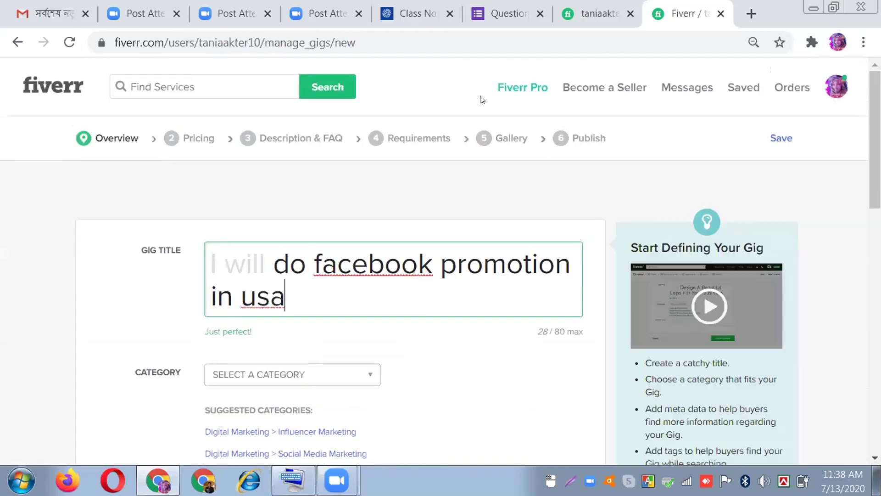
# Step: Open the tagline on the Fiverr profile page for editing and replace "Digital" with "Facebook" before "Marketer"
pyautogui.click(581, 15)
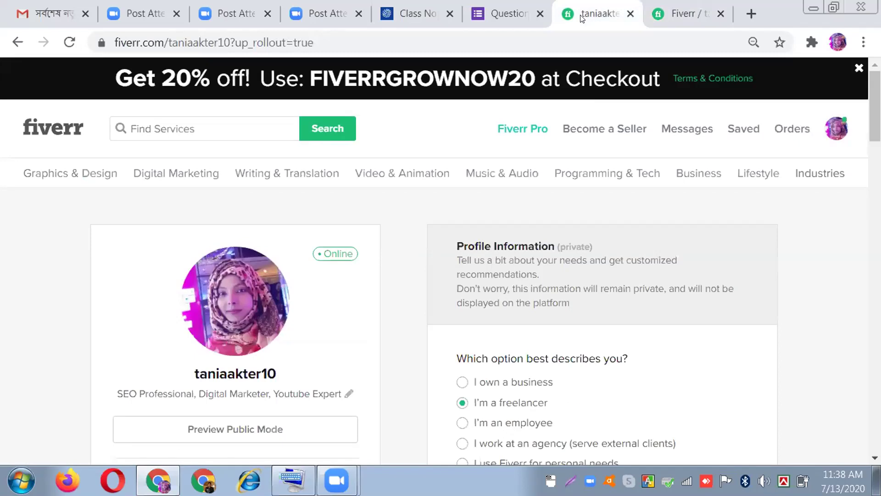
pyautogui.scroll(-3, 418, 339)
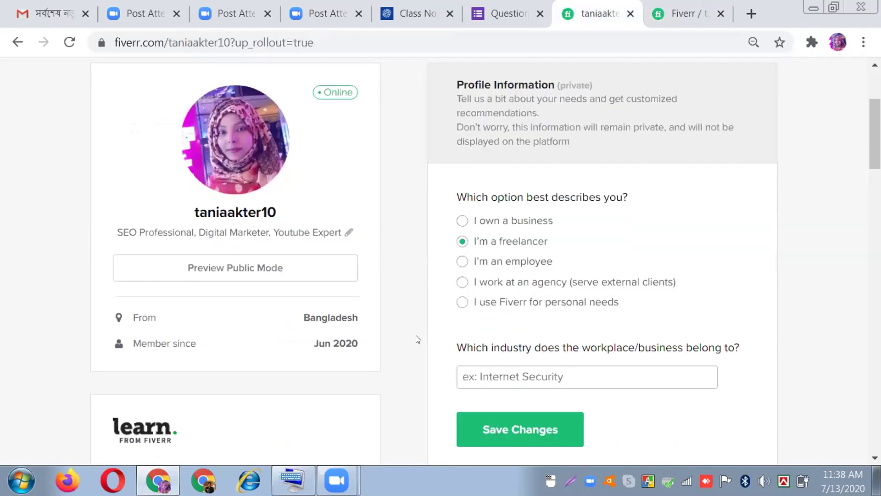
pyautogui.scroll(-2, 417, 339)
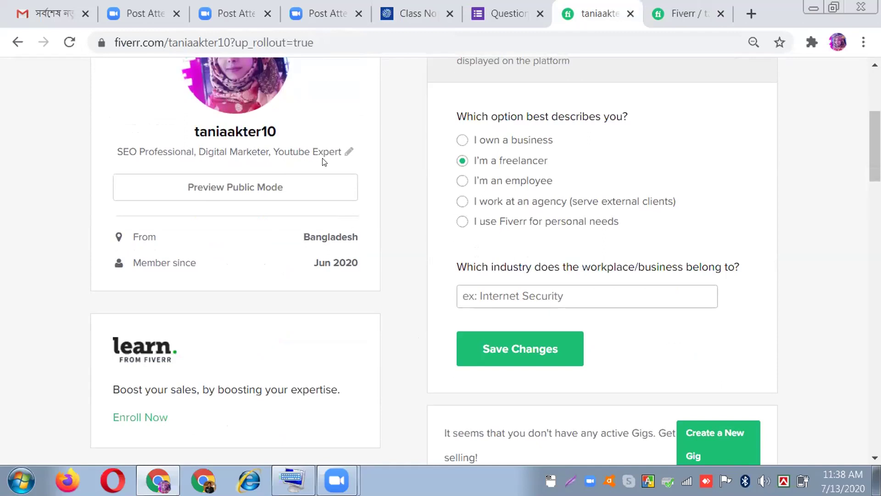
pyautogui.click(349, 151)
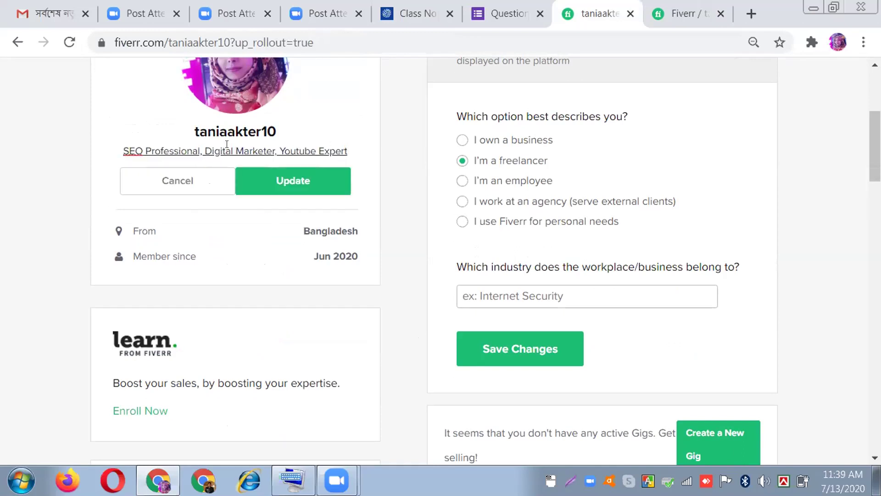
pyautogui.moveTo(232, 148); pyautogui.dragTo(204, 145)
pyautogui.press('BackSpace')
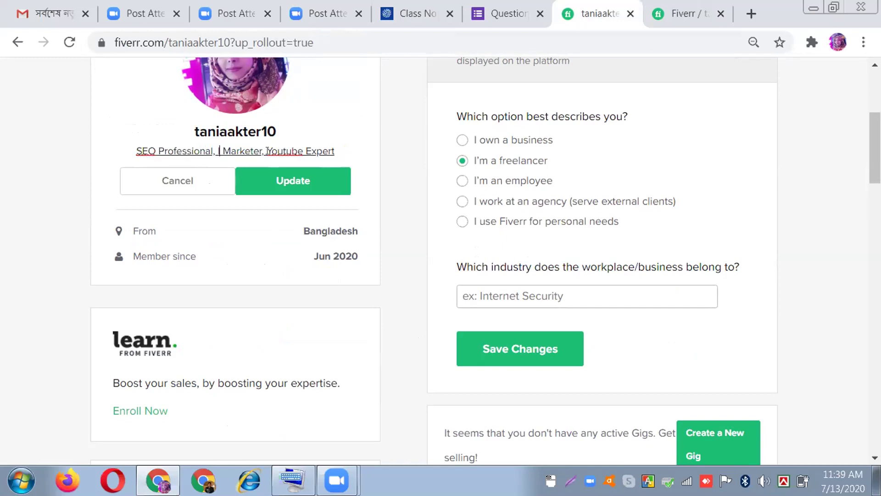
pyautogui.press('Delete')
pyautogui.write('Faceb')
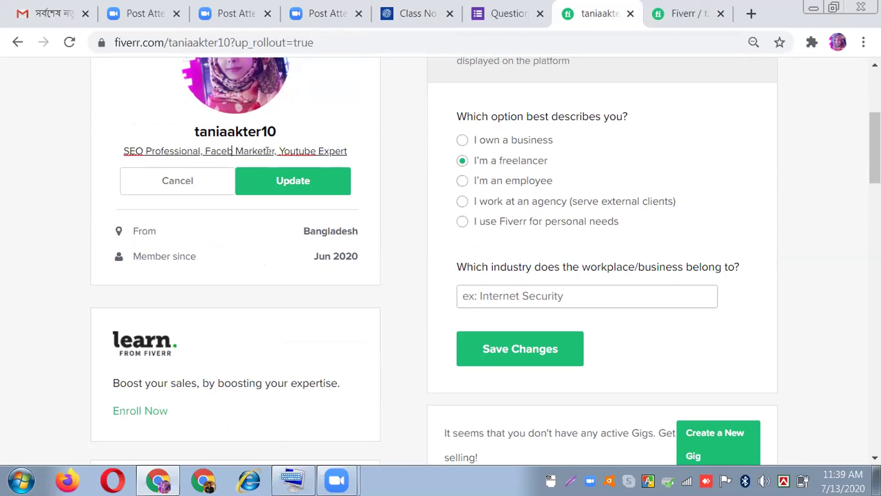
pyautogui.write('ok')
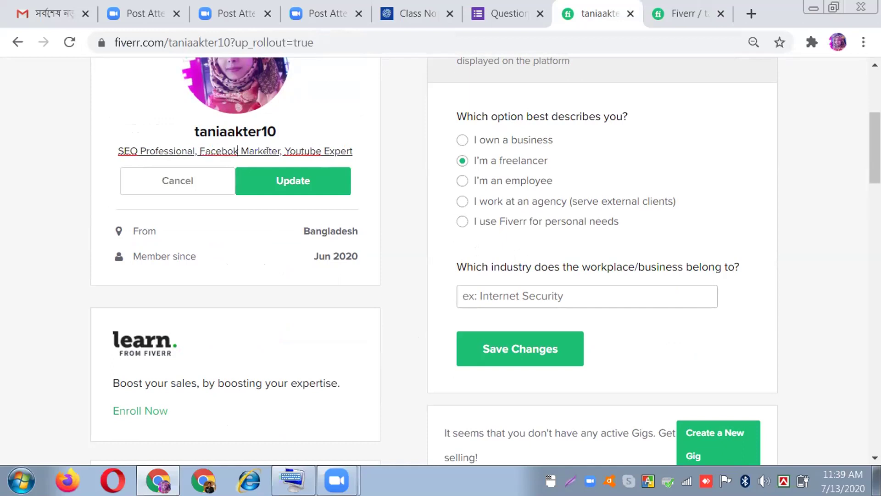
pyautogui.press('BackSpace')
pyautogui.write('ok')
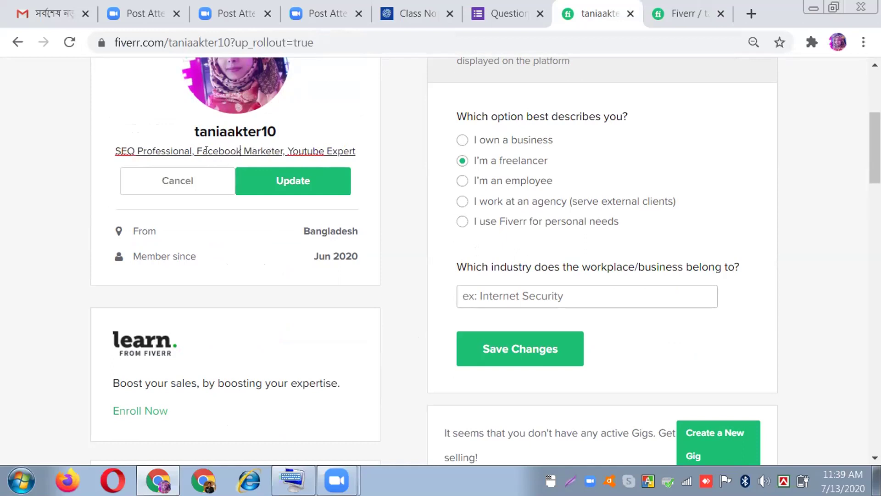
# Step: Correct the spelling of "Youtube" to "YouTube" in the tagline and save the updated tagline
pyautogui.rightClick(300, 146)
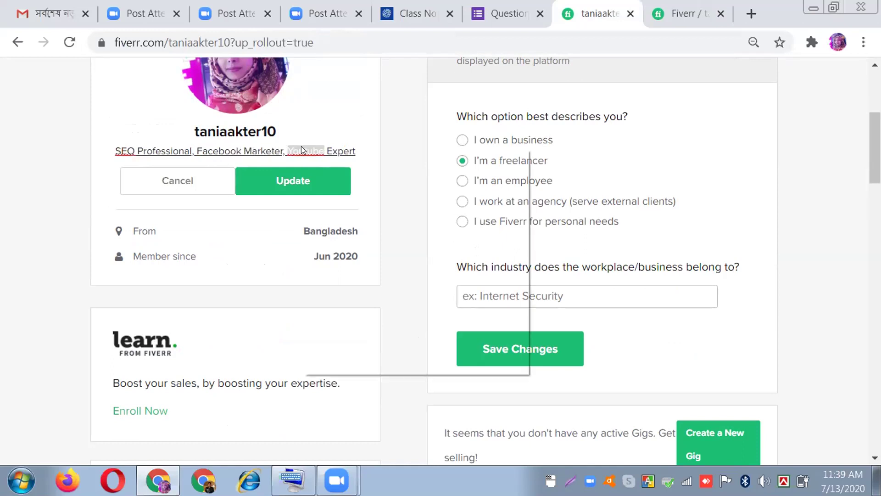
pyautogui.click(330, 160)
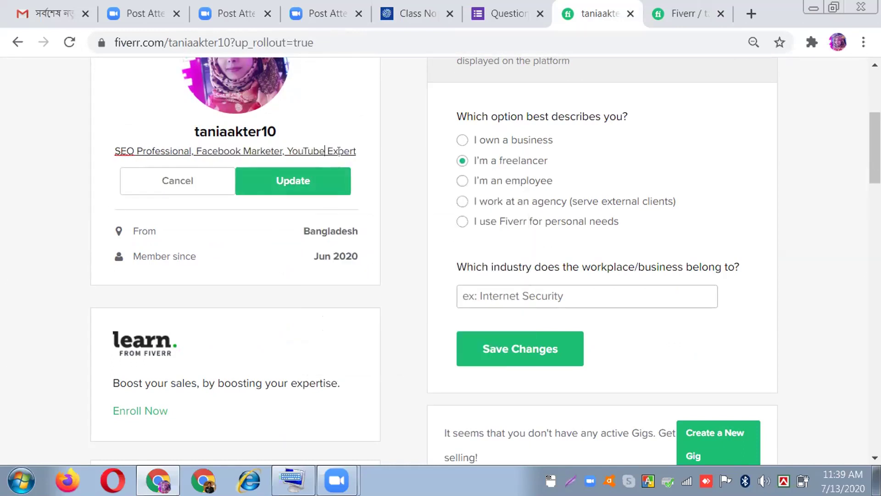
pyautogui.click(295, 184)
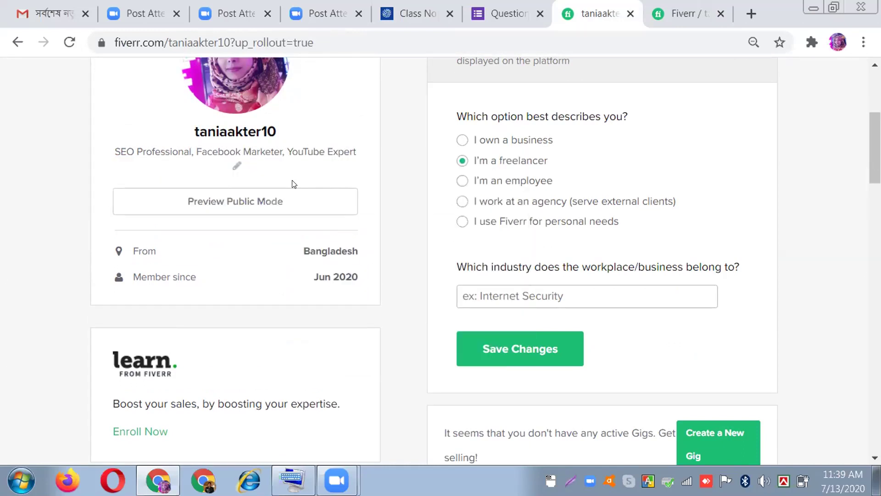
# Step: Review the rest of the profile page, including the description, languages, linked accounts, skills, education and certification sections
pyautogui.scroll(-6, 354, 303)
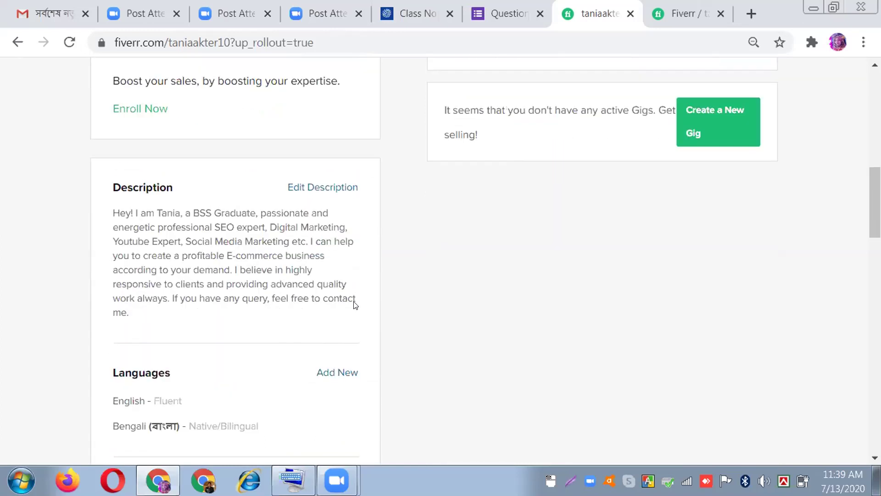
pyautogui.scroll(3, 342, 287)
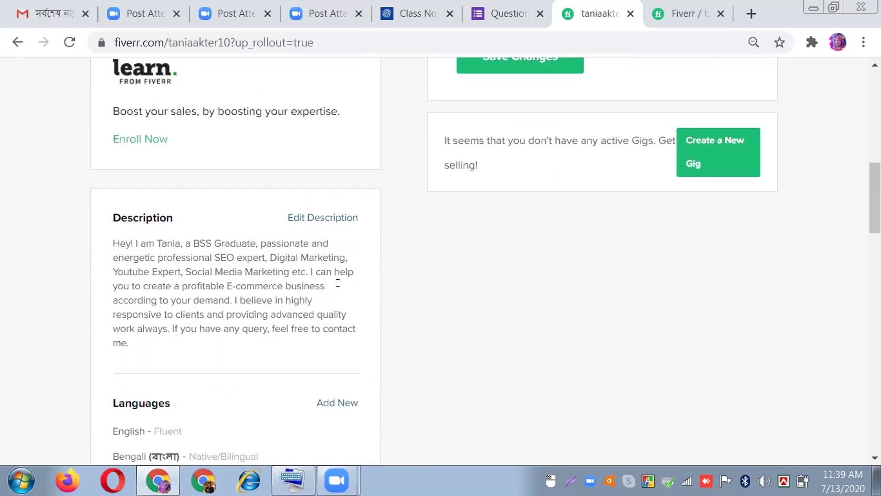
pyautogui.scroll(3, 341, 287)
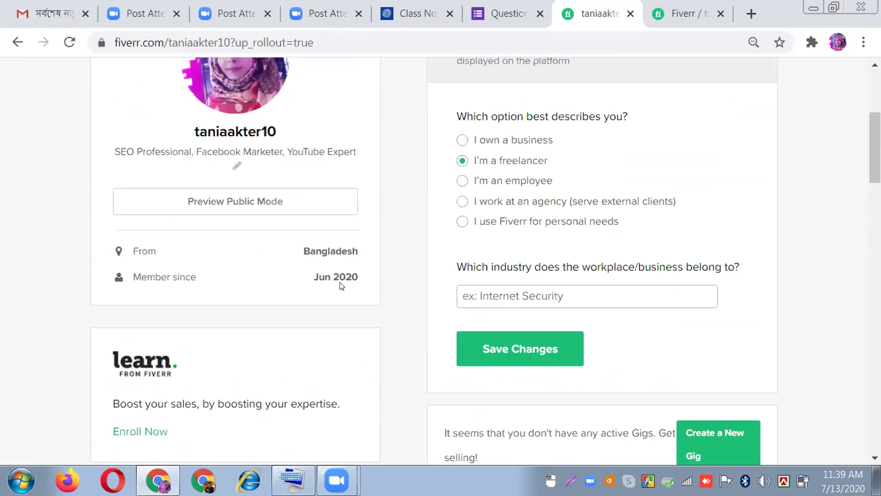
pyautogui.scroll(-8, 342, 285)
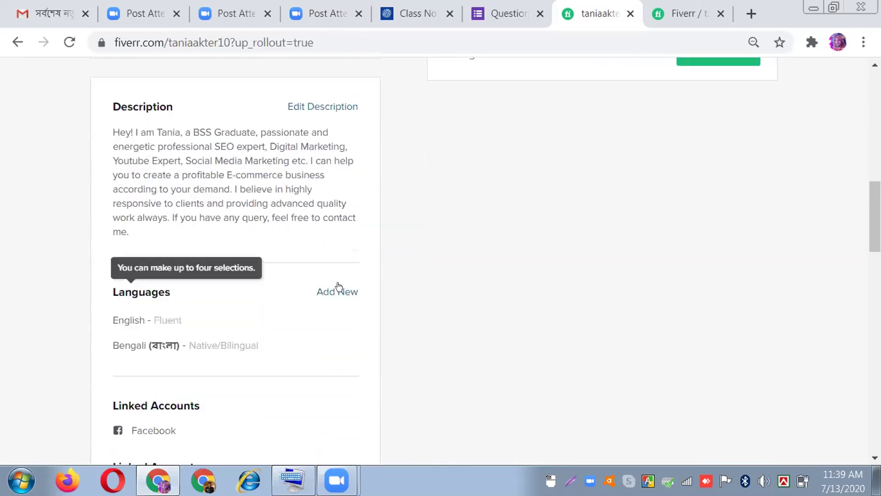
pyautogui.scroll(-9, 338, 286)
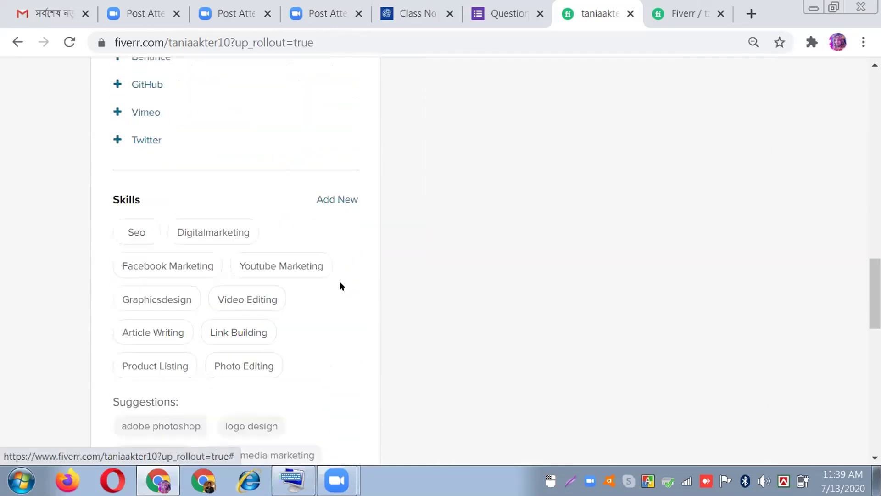
pyautogui.scroll(-12, 338, 286)
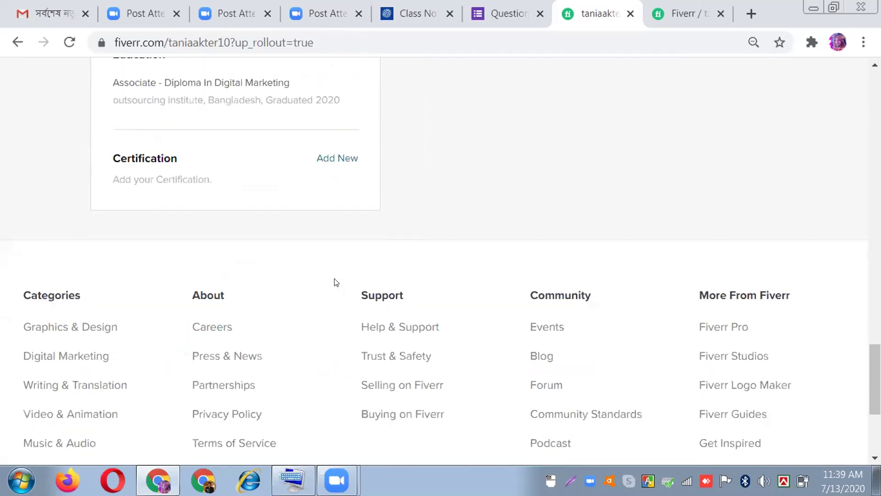
pyautogui.scroll(20, 337, 282)
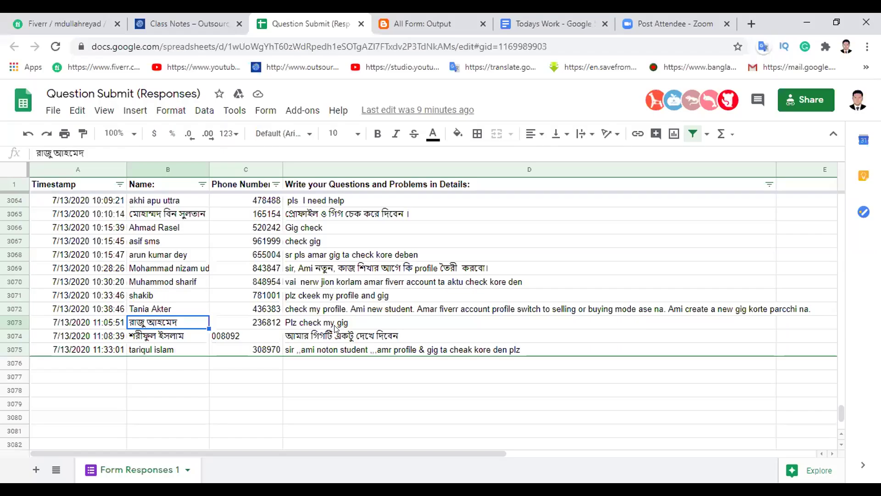
pyautogui.press('Right')
pyautogui.press('Right')
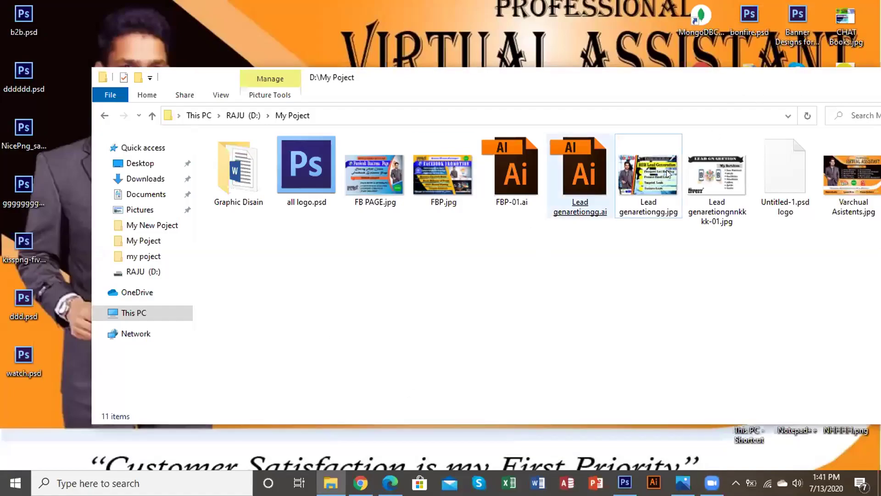
# Step: Close the My Poject folder window and switch to Microsoft Edge, showing the edit page of the messenger chatbots Gig
pyautogui.moveTo(505, 78); pyautogui.dragTo(272, 168)
pyautogui.hotkey('alt', 'F4')
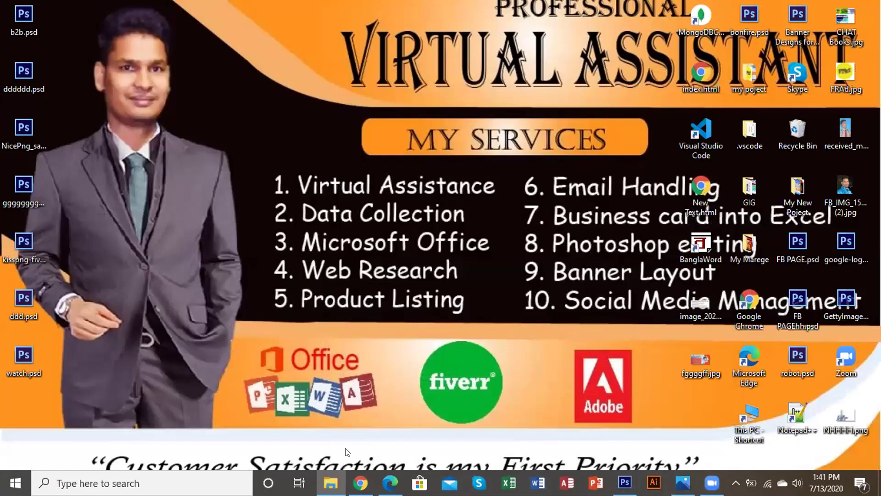
pyautogui.click(390, 483)
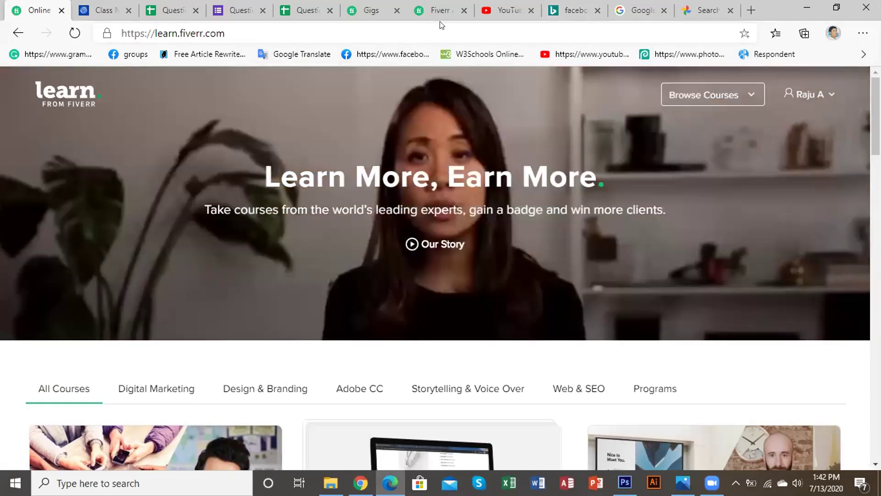
pyautogui.click(434, 2)
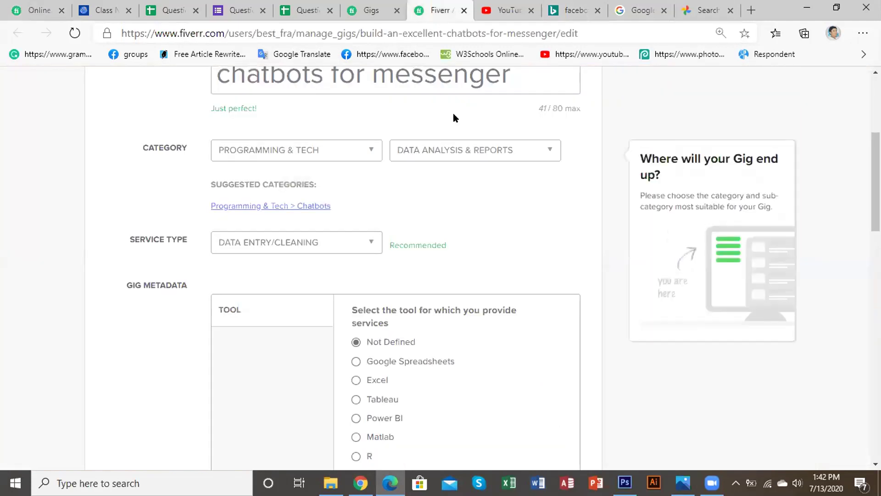
# Step: Examine the chatbot Gig's Overview form, checking the title, category, service type and metadata tool options
pyautogui.scroll(3, 453, 118)
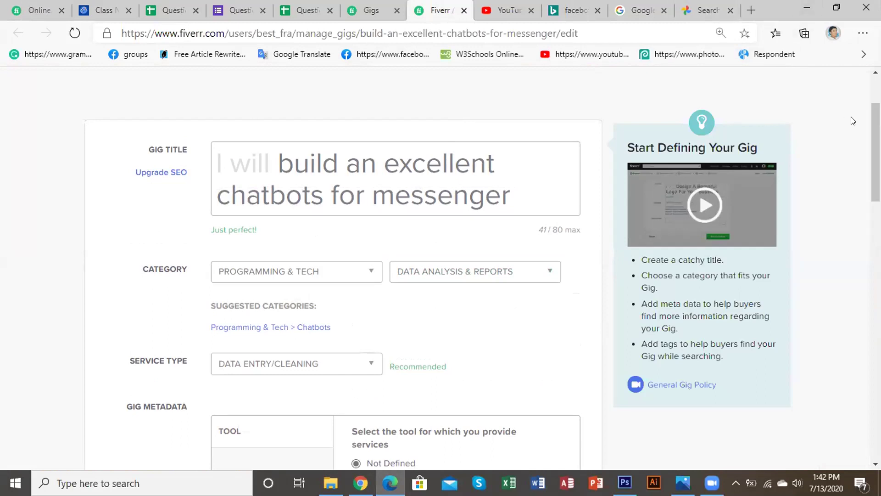
pyautogui.scroll(-1, 575, 92)
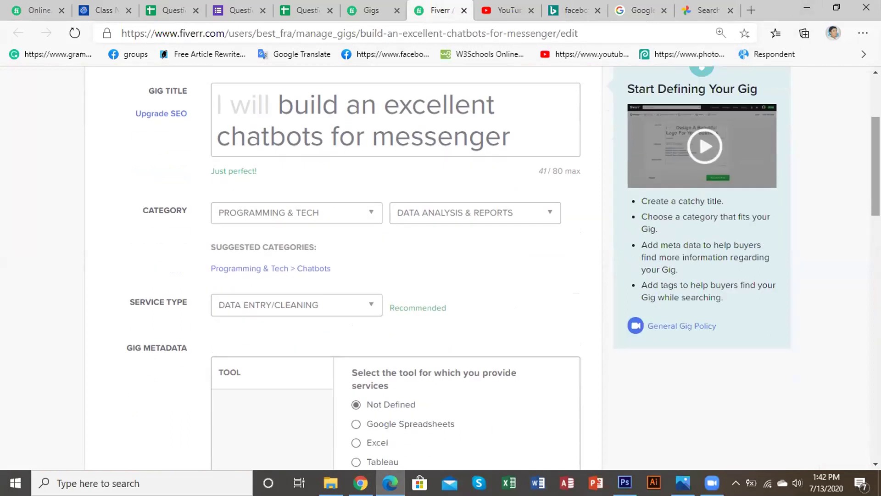
pyautogui.scroll(-1, 504, 266)
pyautogui.scroll(-3, 504, 266)
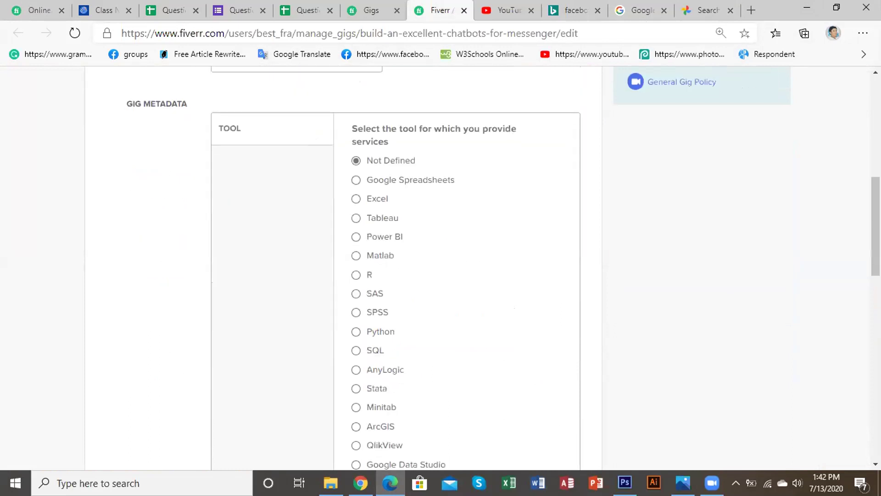
pyautogui.scroll(9, 440, 266)
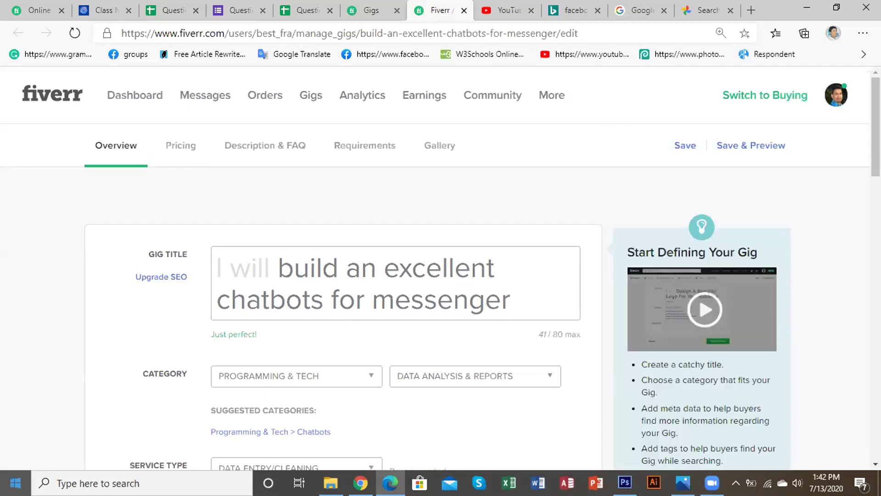
pyautogui.click(15, 482)
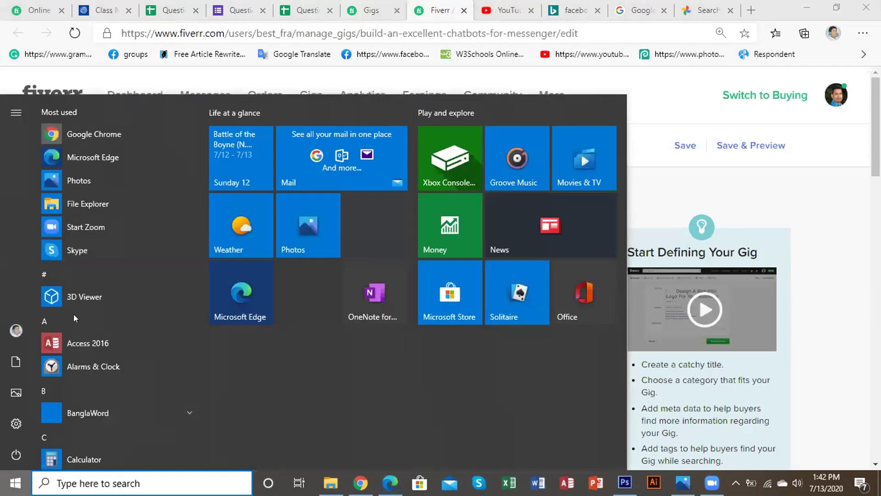
pyautogui.press('Escape')
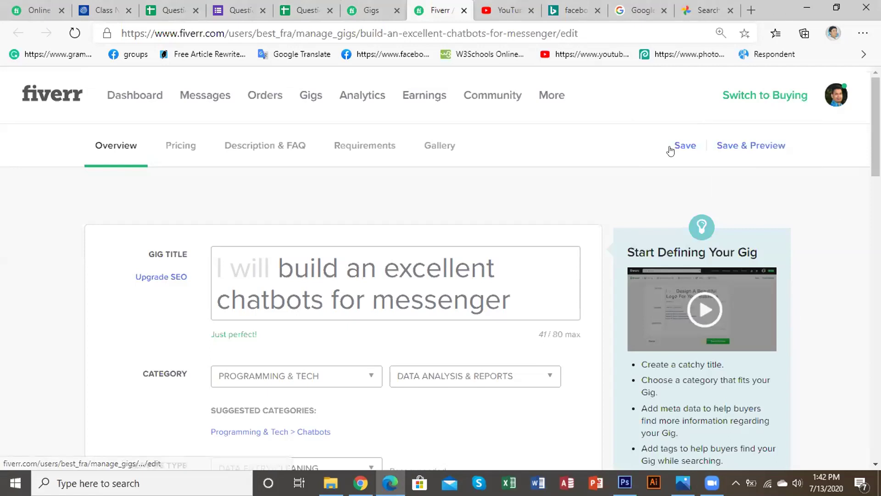
pyautogui.scroll(-2, 670, 151)
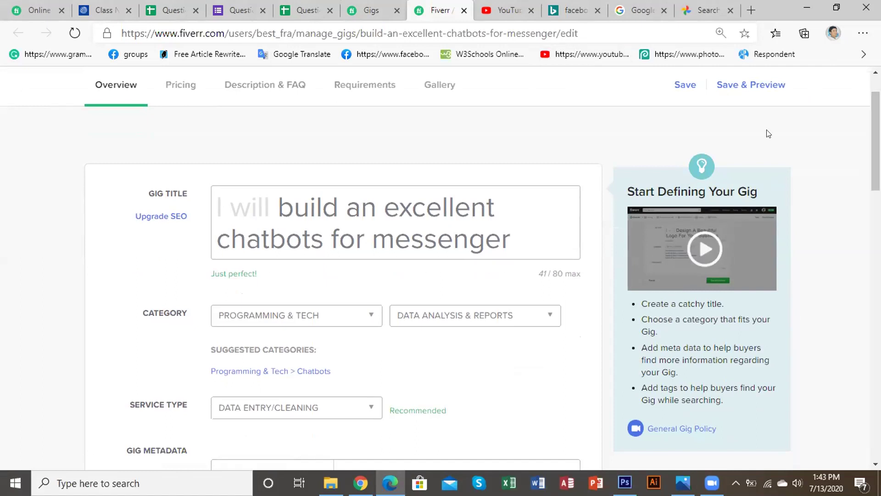
pyautogui.moveTo(471, 274)
# Step: Return from the Learn from Fiverr page to the seller dashboard and look over its statistics and top-seller steps
pyautogui.click(26, 8)
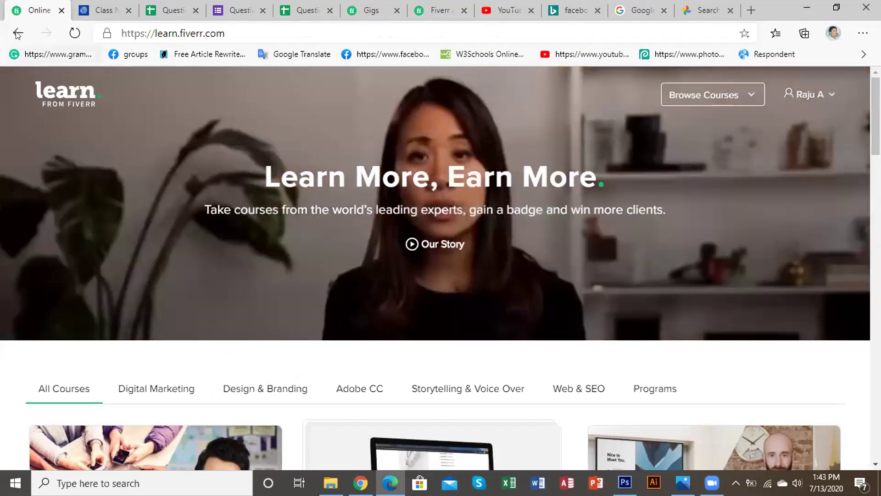
pyautogui.click(17, 33)
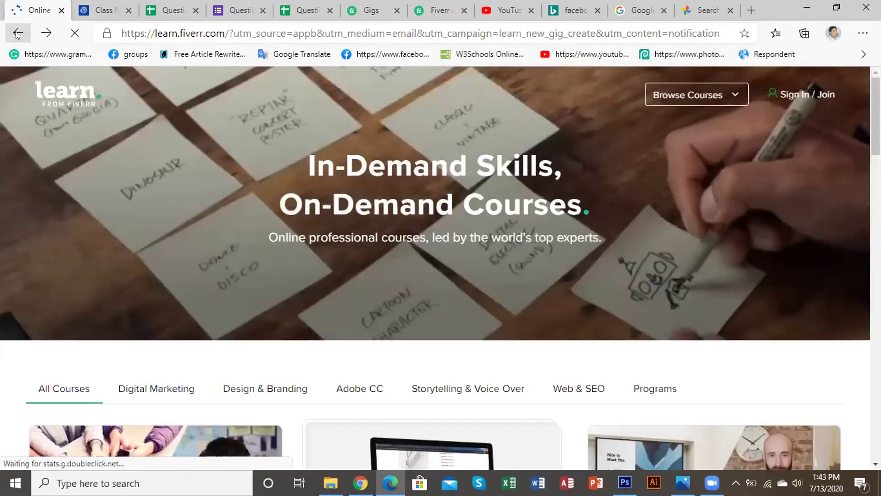
pyautogui.click(17, 33)
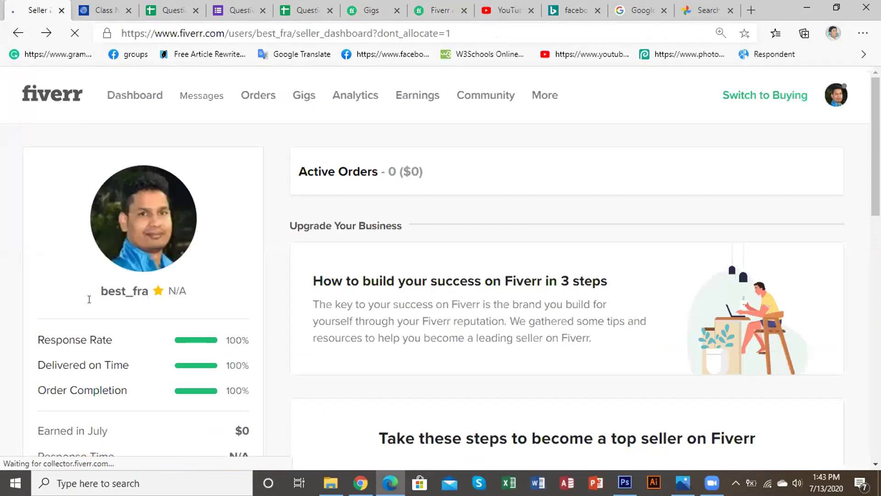
pyautogui.scroll(-3, 142, 309)
pyautogui.scroll(-5, 146, 307)
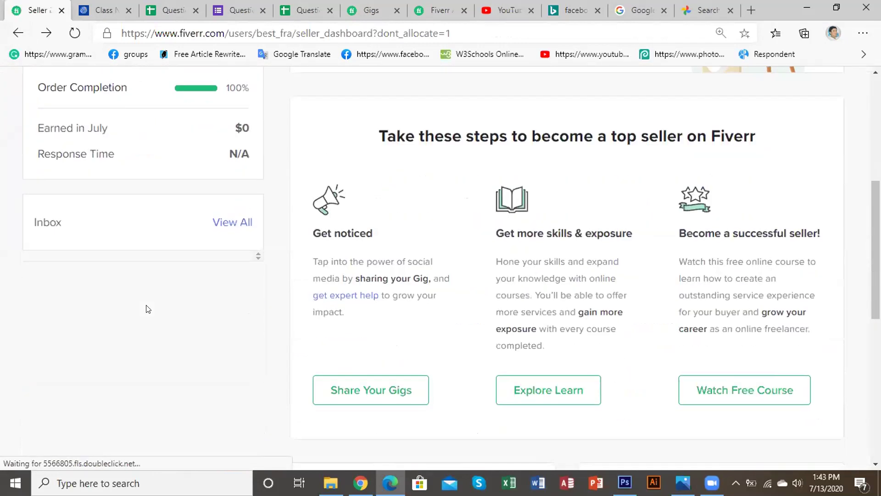
pyautogui.scroll(6, 145, 308)
pyautogui.scroll(2, 145, 310)
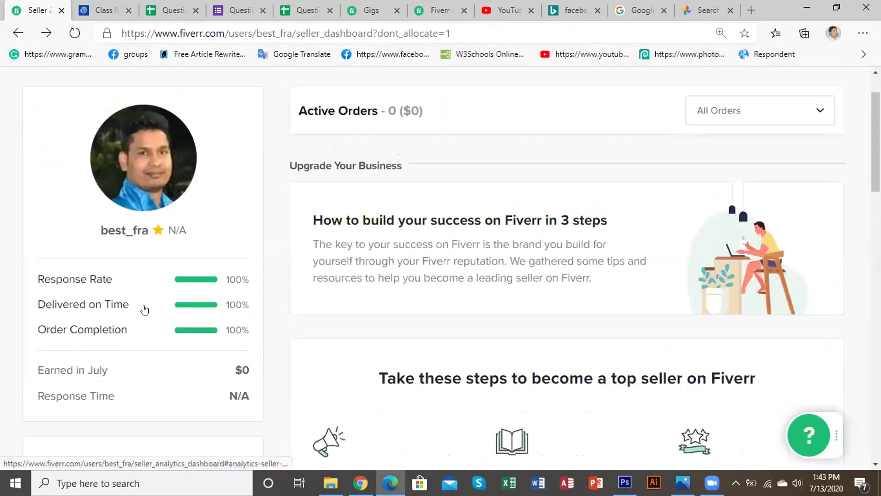
# Step: Open the seller's own profile page and view its Gigs and description sections
pyautogui.click(836, 95)
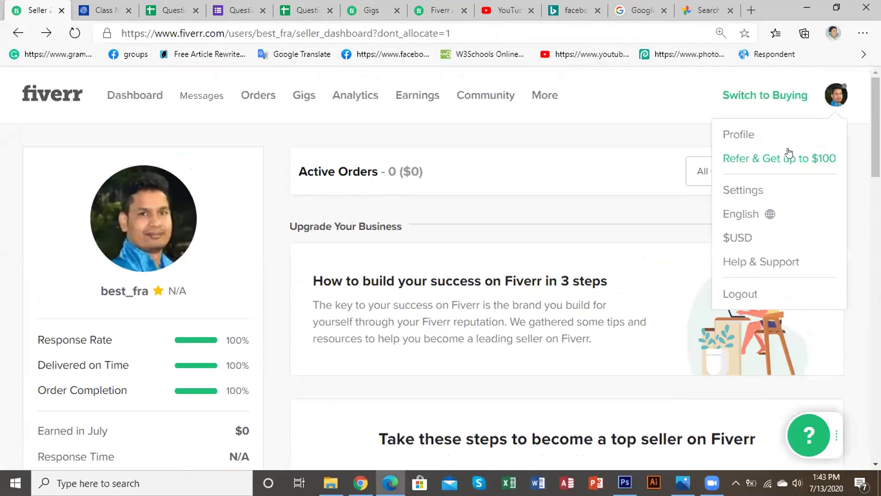
pyautogui.click(750, 133)
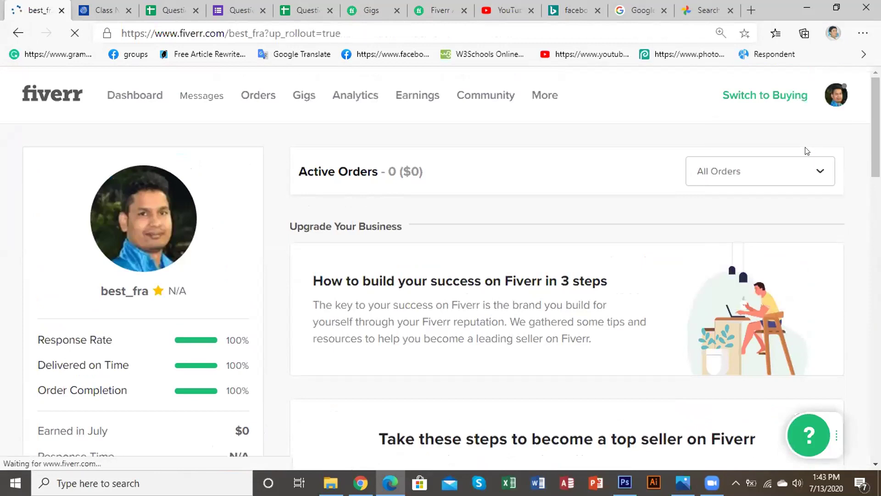
pyautogui.scroll(-2, 398, 308)
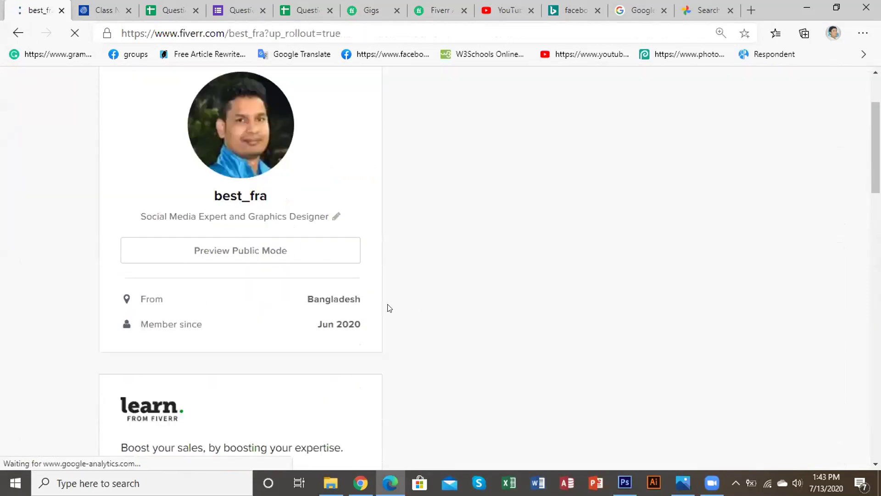
pyautogui.scroll(-1, 381, 312)
pyautogui.scroll(-5, 379, 314)
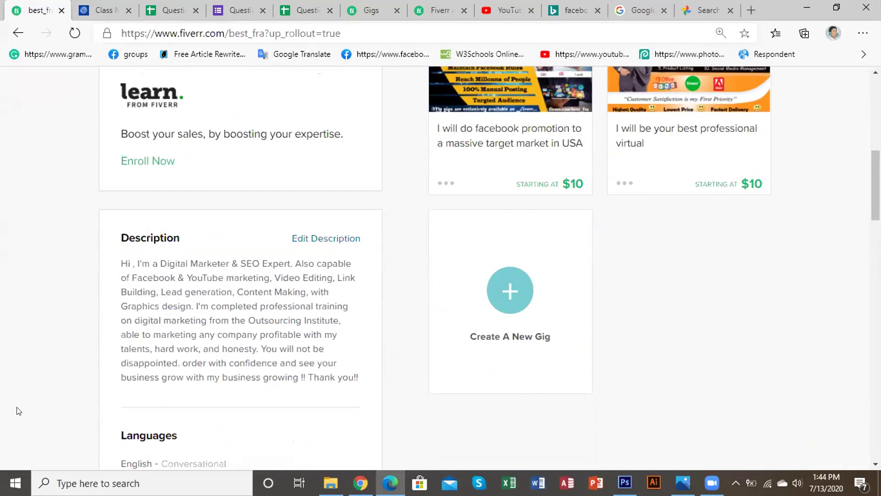
# Step: Search the computer for Notepad and open a blank Notepad document
pyautogui.click(16, 481)
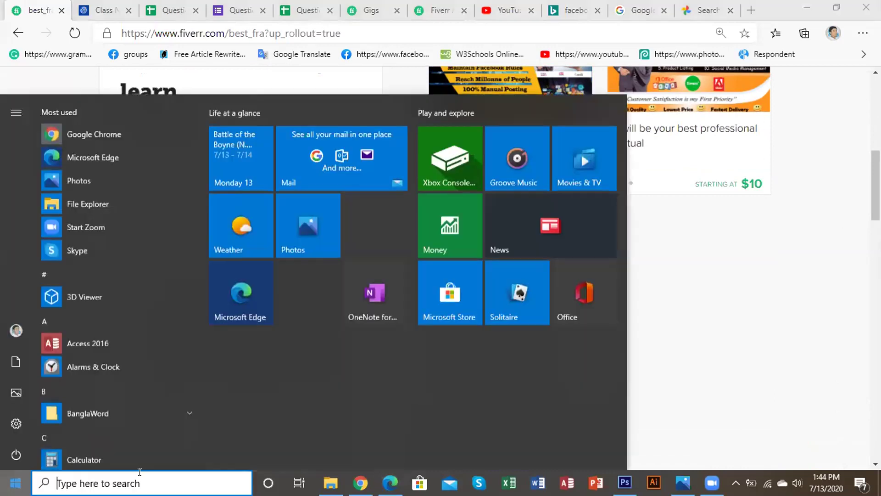
pyautogui.press('super+s')
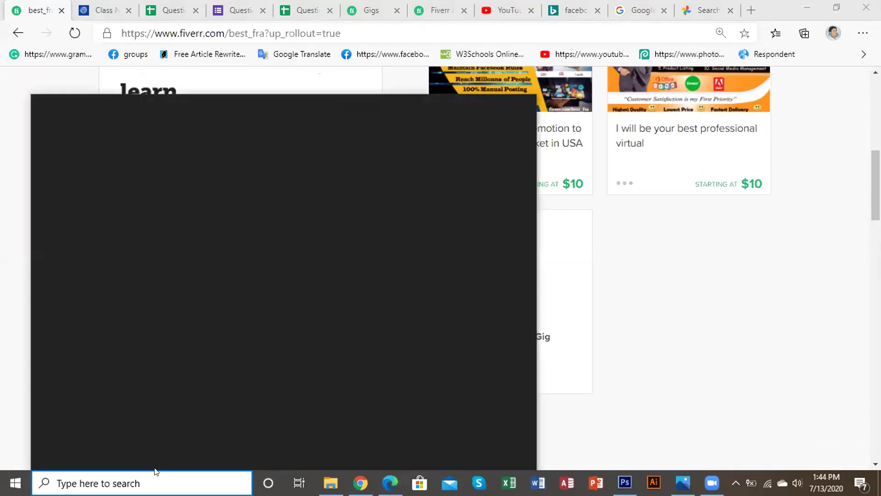
pyautogui.write('not')
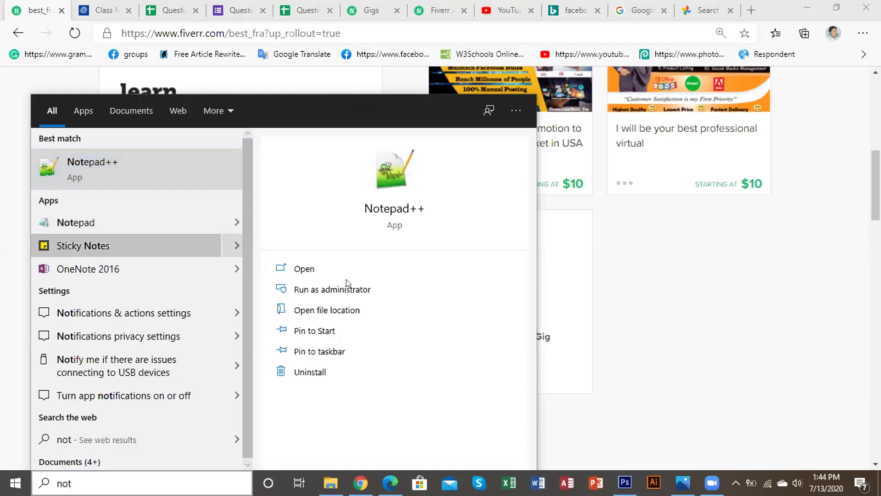
pyautogui.click(346, 280)
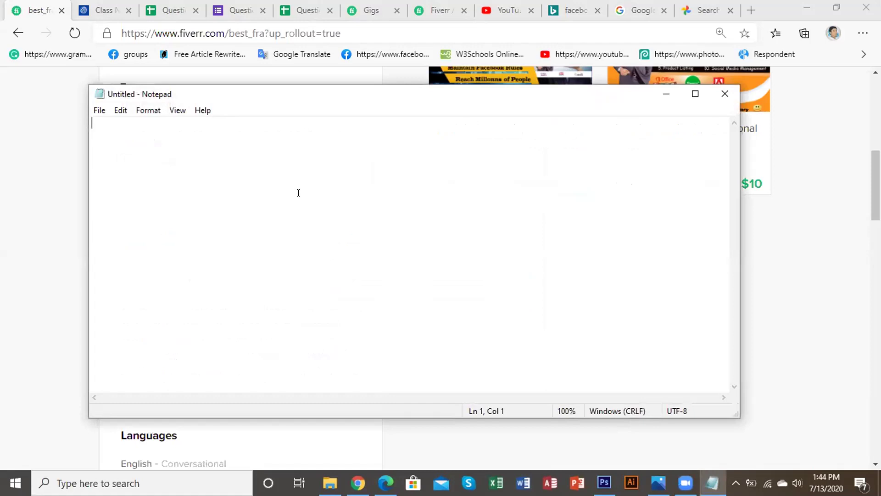
pyautogui.write('Sir ')
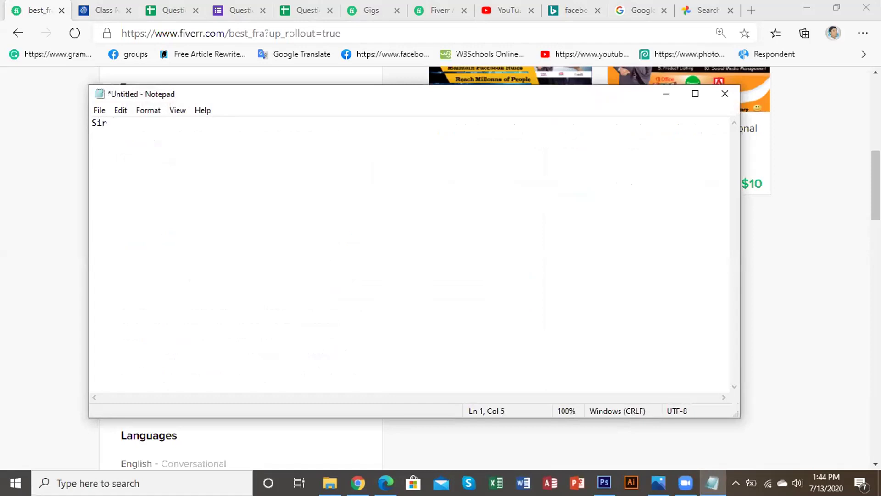
pyautogui.write('amr mut')
pyautogui.press('BackSpace')
pyautogui.press('BackSpace')
pyautogui.press('BackSpace')
pyautogui.press('BackSpace')
pyautogui.press('BackSpace')
pyautogui.press('BackSpace')
pyautogui.press('BackSpace')
pyautogui.press('BackSpace')
pyautogui.press('BackSpace')
pyautogui.press('BackSpace')
pyautogui.press('BackSpace')
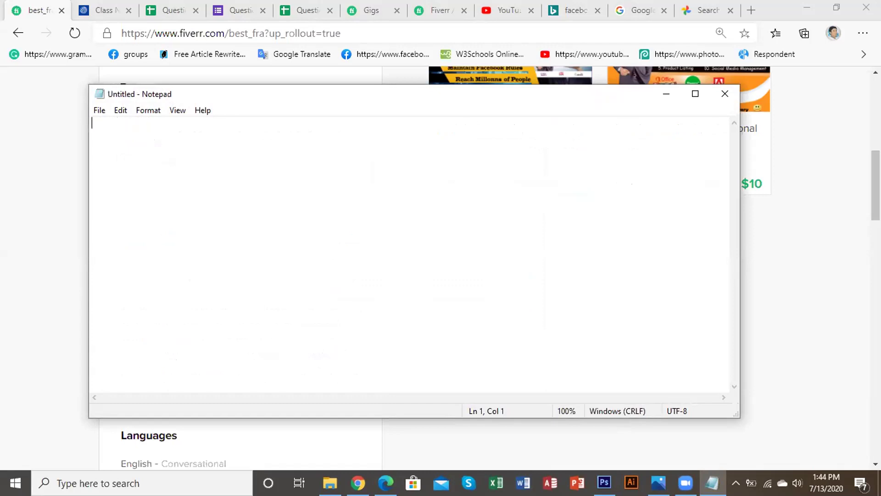
# Step: Write the line "amar phone joint achi" in the blank note and close Notepad without saving
pyautogui.write('amarv')
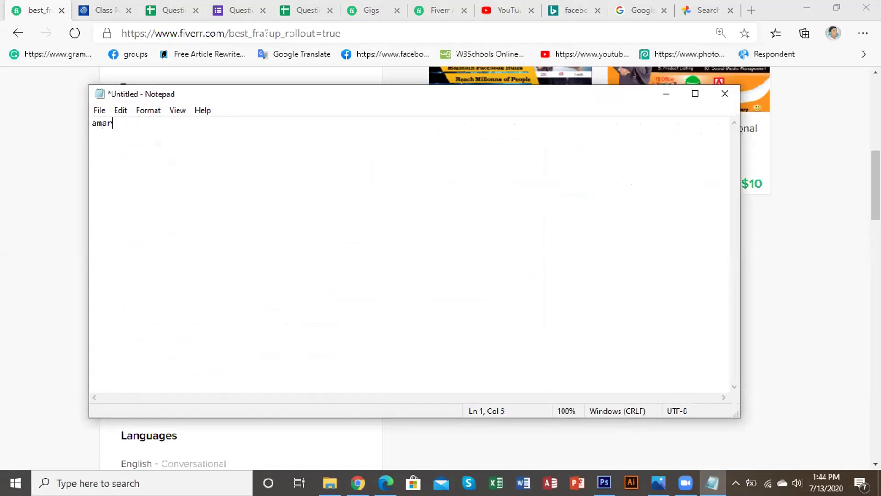
pyautogui.press('BackSpace')
pyautogui.press('BackSpace')
pyautogui.write('e')
pyautogui.press('BackSpace')
pyautogui.write('arek ti th')
pyautogui.press('BackSpace')
pyautogui.press('BackSpace')
pyautogui.press('BackSpace')
pyautogui.press('BackSpace')
pyautogui.press('BackSpace')
pyautogui.press('BackSpace')
pyautogui.press('BackSpace')
pyautogui.press('BackSpace')
pyautogui.press('BackSpace')
pyautogui.press('BackSpace')
pyautogui.write('phone ')
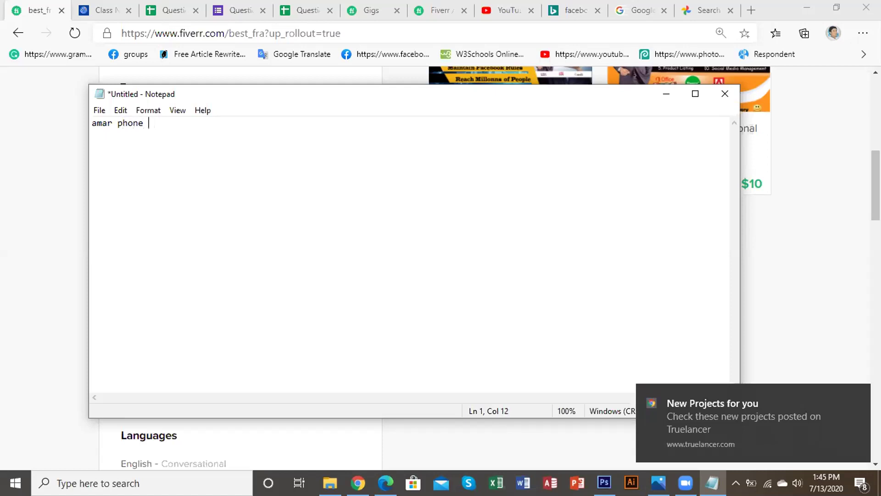
pyautogui.write('1')
pyautogui.press('BackSpace')
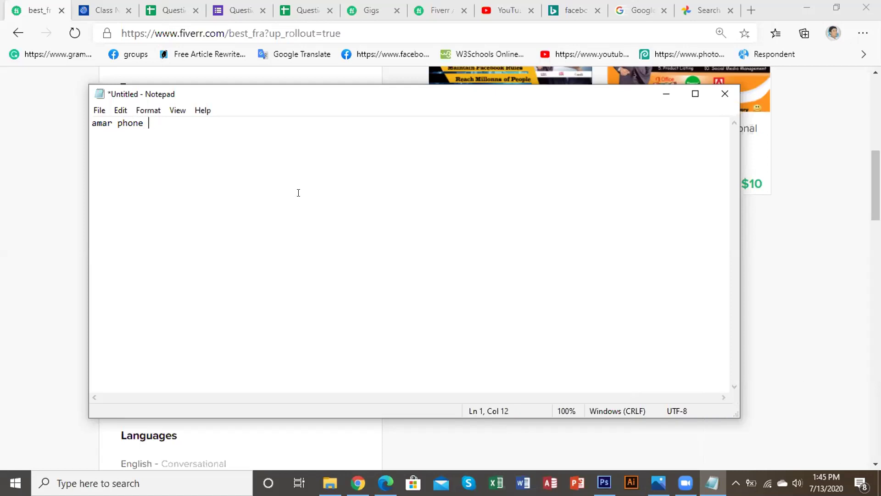
pyautogui.write('joint achi')
pyautogui.press('Return')
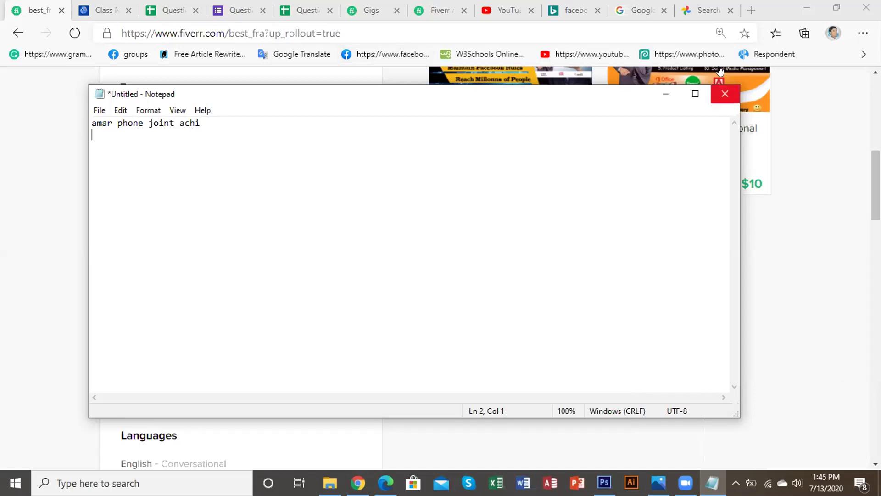
pyautogui.click(724, 94)
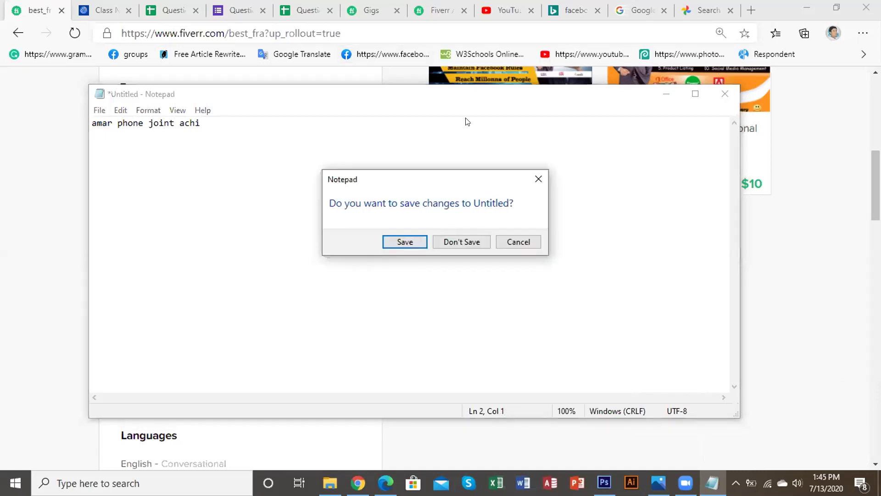
pyautogui.click(452, 241)
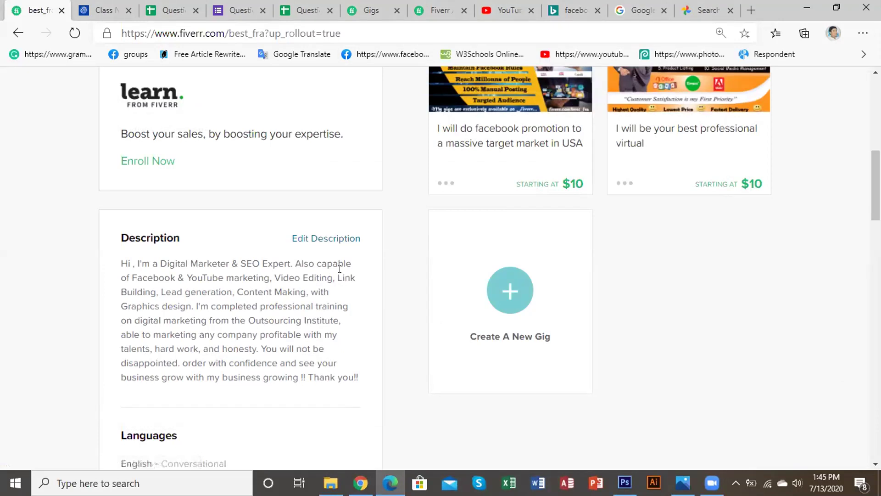
# Step: Look over the profile's Gigs, the paused Gigs list and the Overview form of the messenger chatbots Gig
pyautogui.scroll(4, 364, 335)
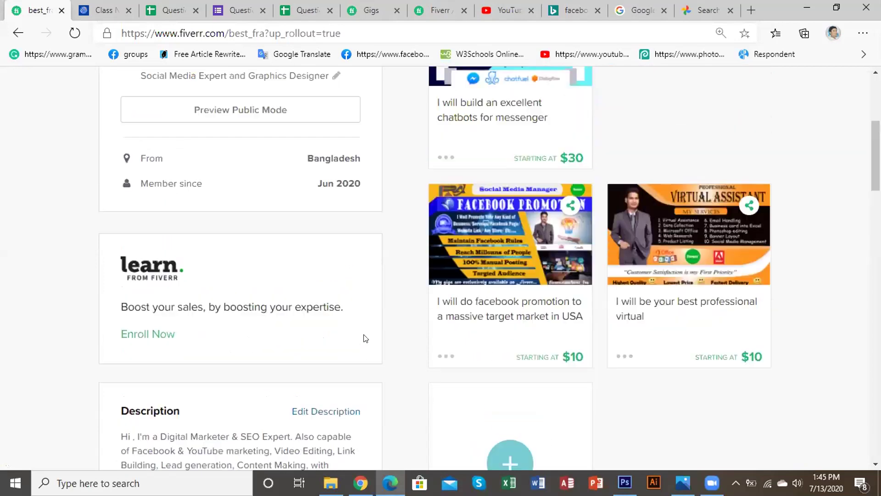
pyautogui.scroll(3, 444, 268)
pyautogui.click(383, 13)
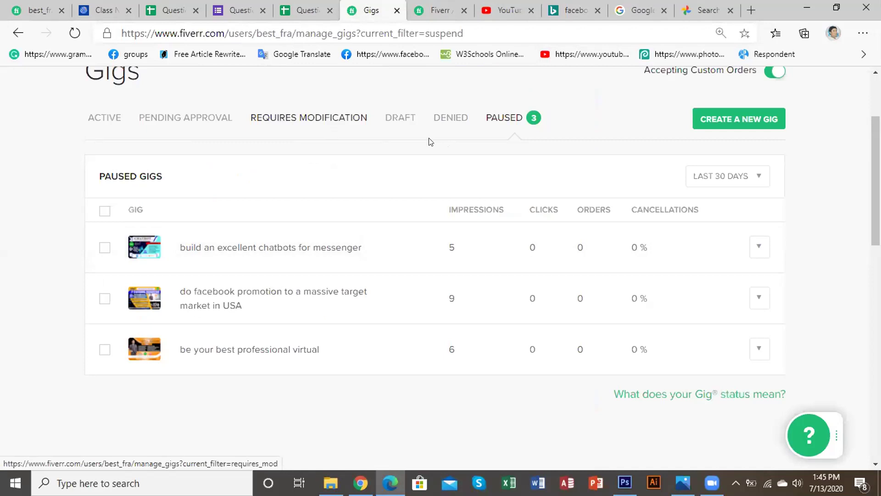
pyautogui.scroll(3, 422, 134)
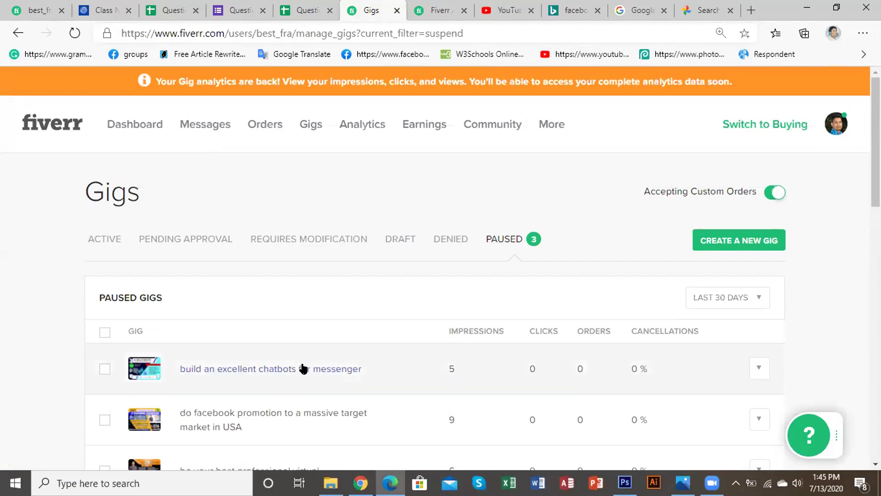
pyautogui.click(434, 10)
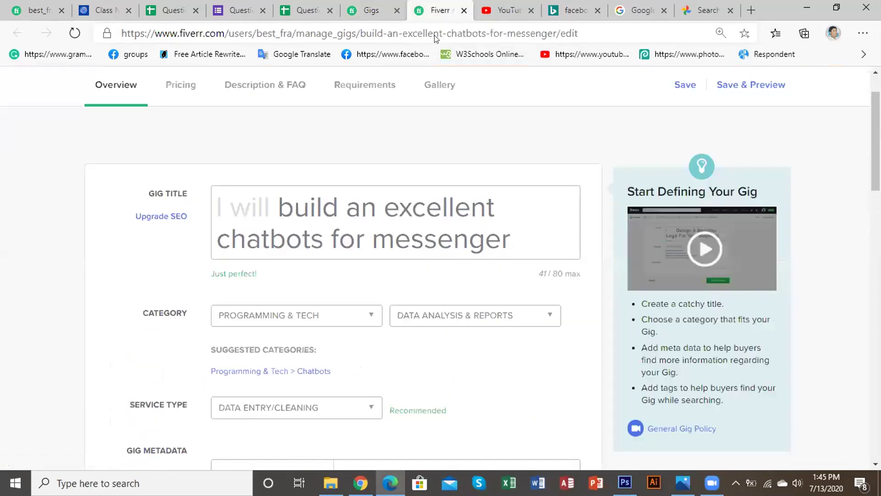
pyautogui.scroll(-4, 467, 134)
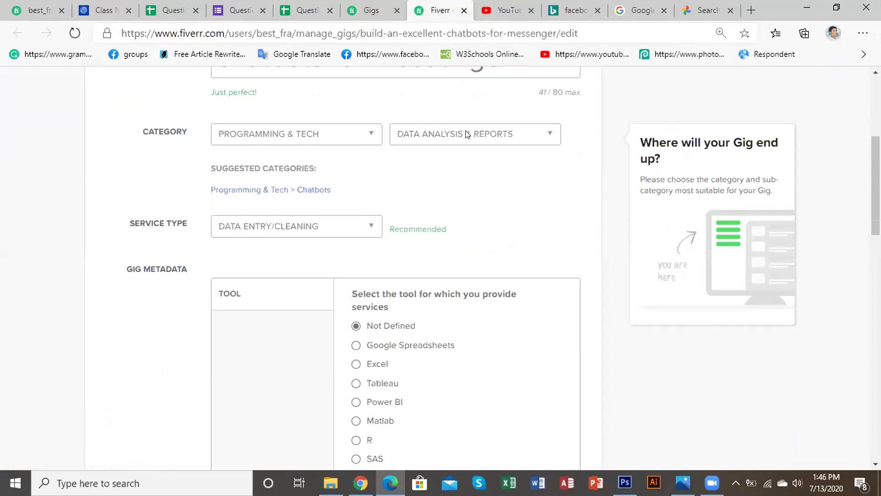
pyautogui.scroll(4, 467, 134)
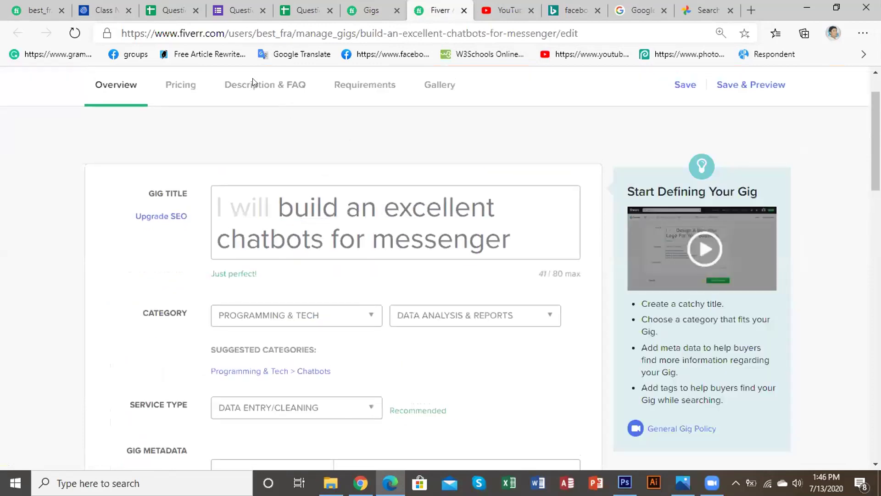
# Step: Return to the profile page and open the "I will be your best professional virtual" Gig
pyautogui.click(46, 9)
pyautogui.scroll(-3, 549, 261)
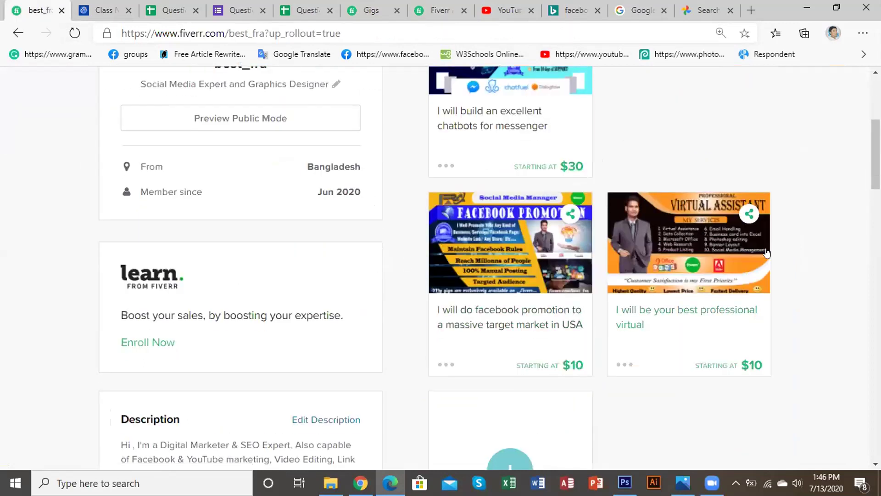
pyautogui.click(738, 315)
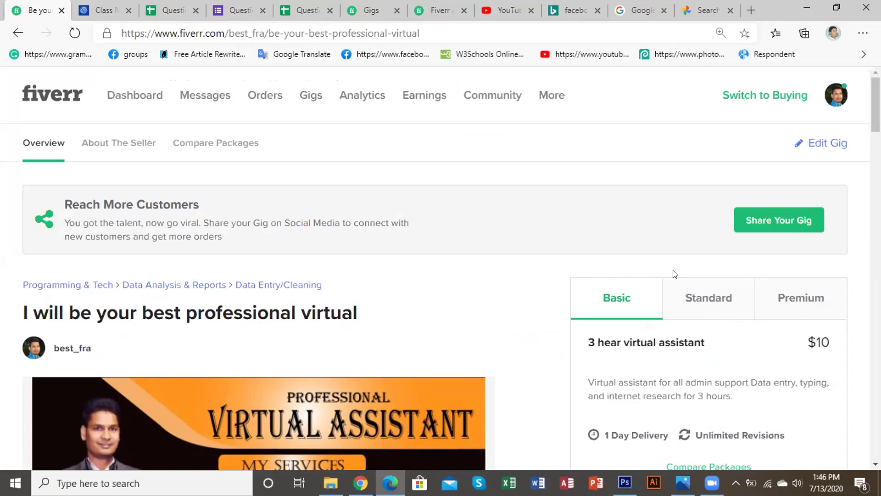
# Step: Go to the Gigs management page and display the list of paused Gigs
pyautogui.click(308, 98)
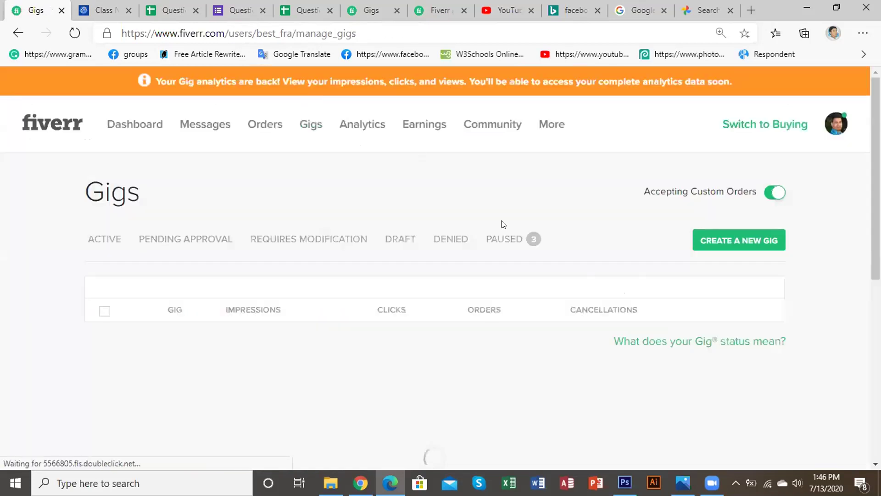
pyautogui.click(499, 238)
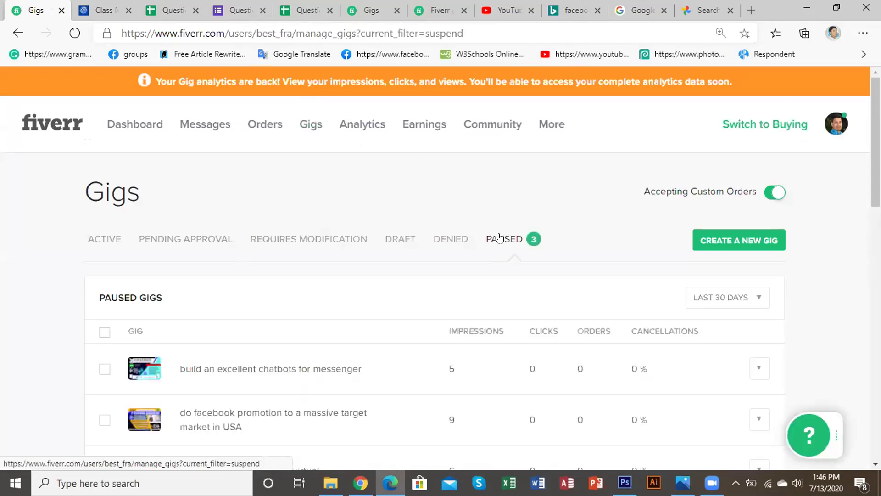
pyautogui.scroll(-1, 499, 239)
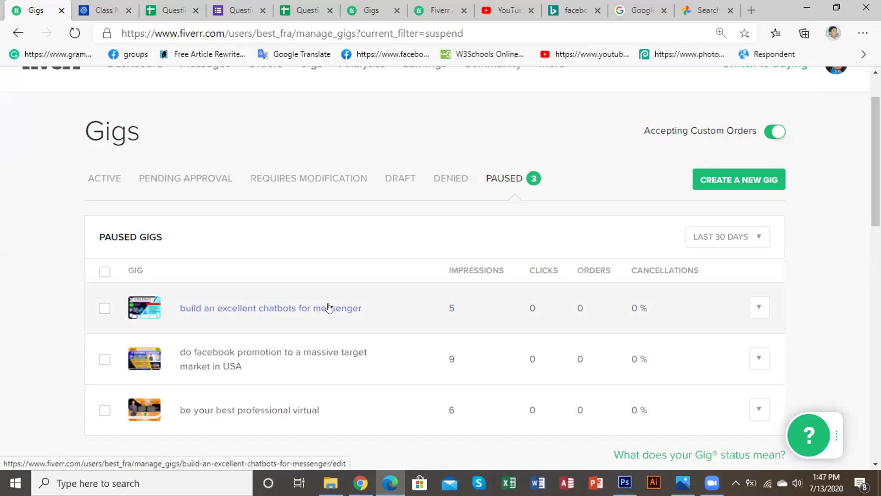
# Step: Open the paused messenger chatbots Gig for editing and place the text cursor at the end of its title
pyautogui.click(755, 307)
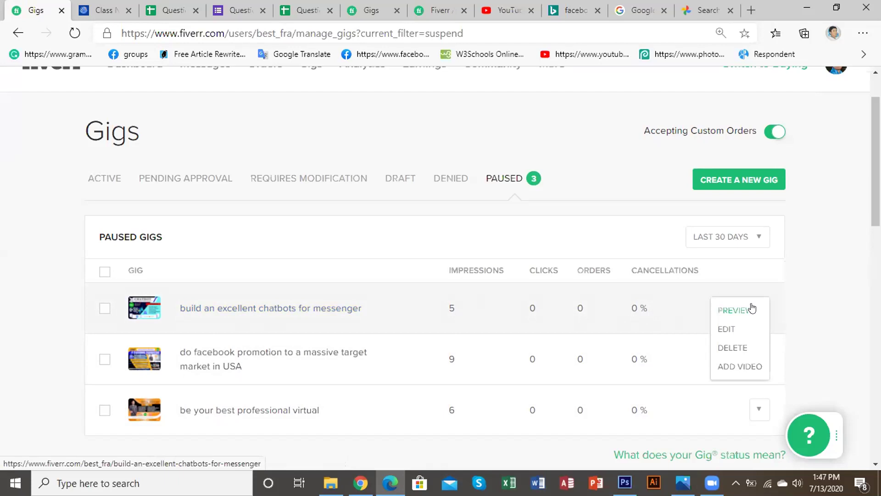
pyautogui.click(722, 328)
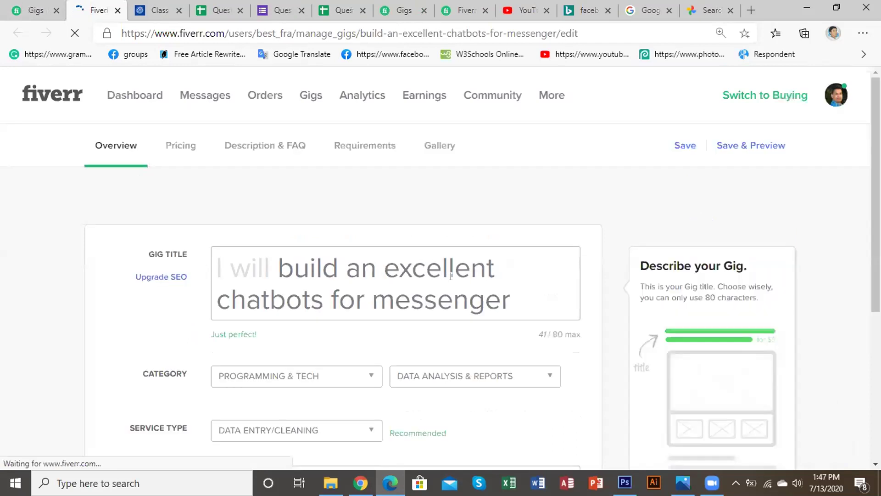
pyautogui.click(512, 284)
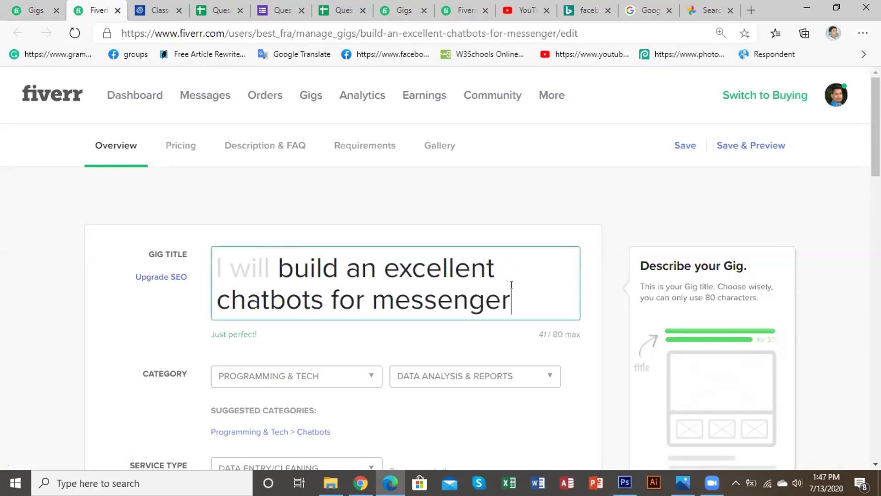
# Step: Change the messenger chatbots Gig's subcategory to Chatbots and save the Gig
pyautogui.scroll(-2, 511, 284)
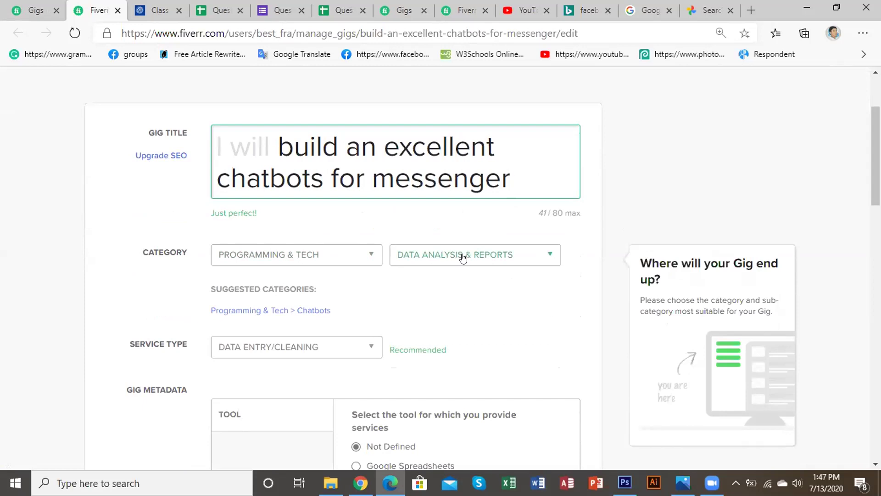
pyautogui.click(503, 255)
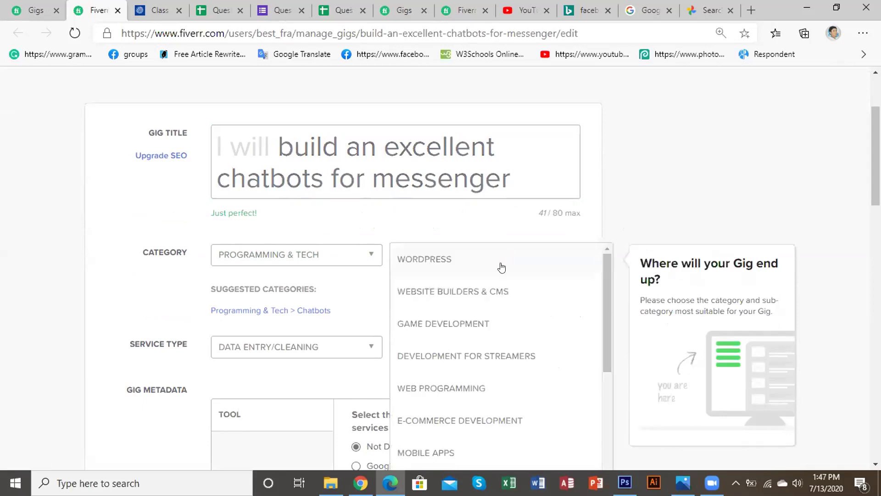
pyautogui.scroll(-4, 489, 315)
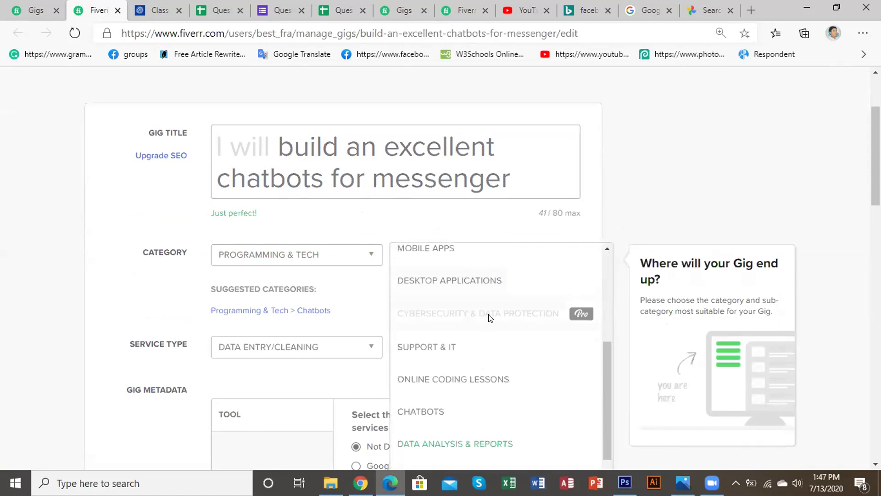
pyautogui.scroll(-2, 489, 317)
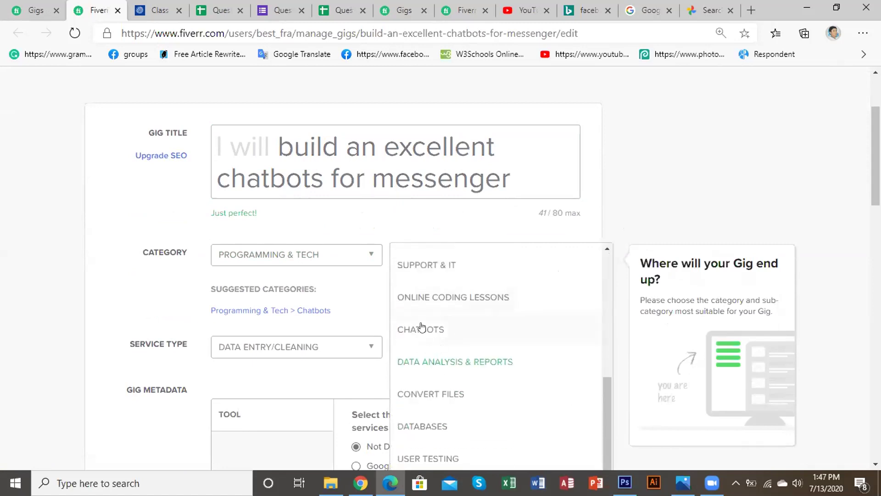
pyautogui.click(408, 328)
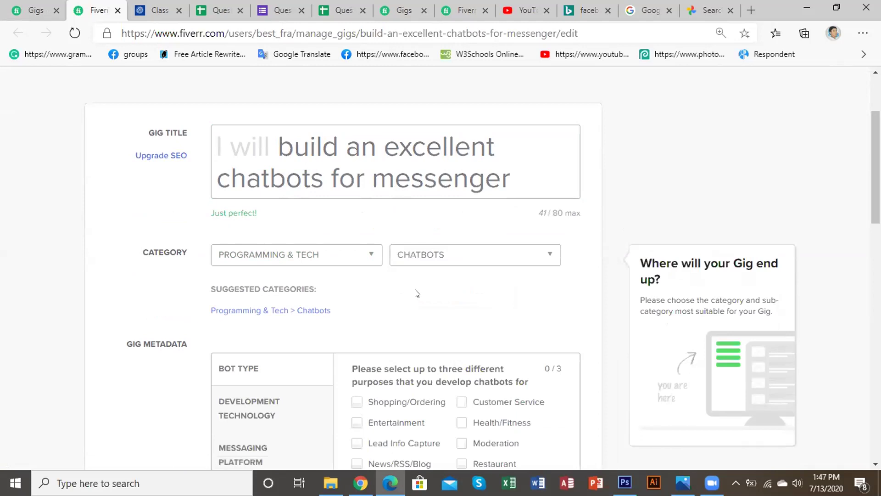
pyautogui.scroll(-5, 399, 309)
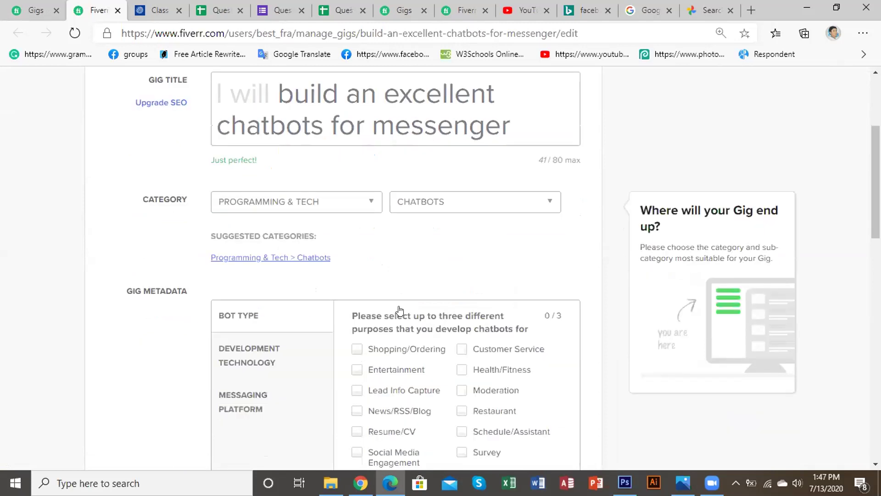
pyautogui.scroll(-6, 400, 310)
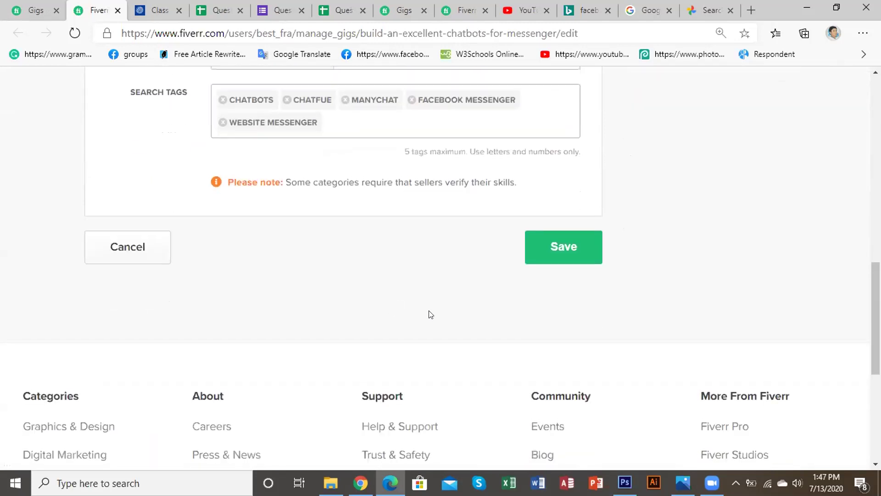
pyautogui.click(549, 242)
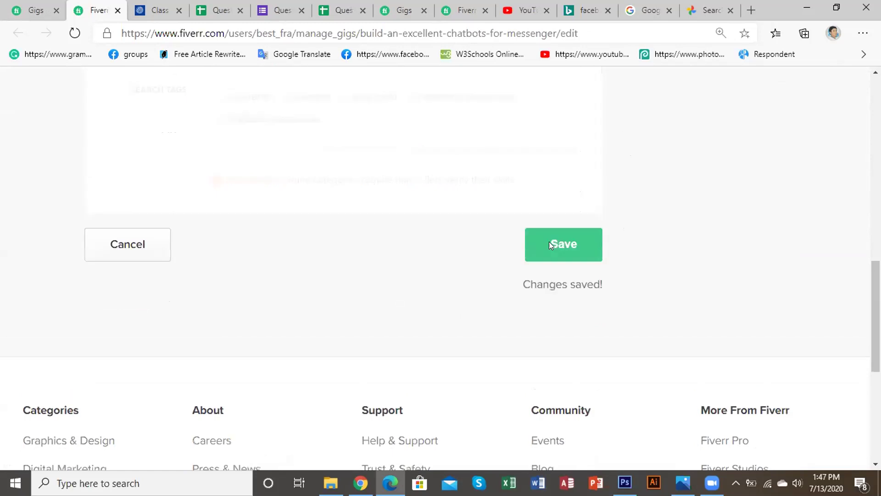
# Step: Return to the Gigs management page and activate the paused "build an excellent chatbots for messenger" Gig
pyautogui.scroll(10, 553, 255)
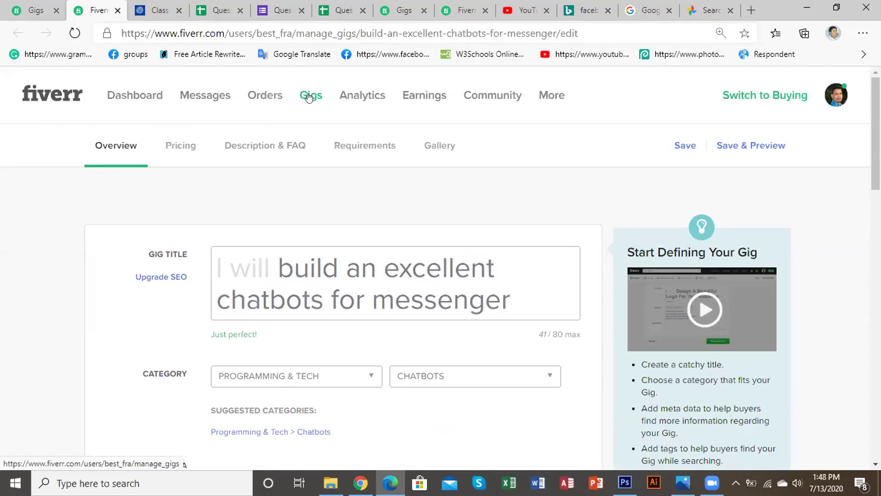
pyautogui.click(309, 96)
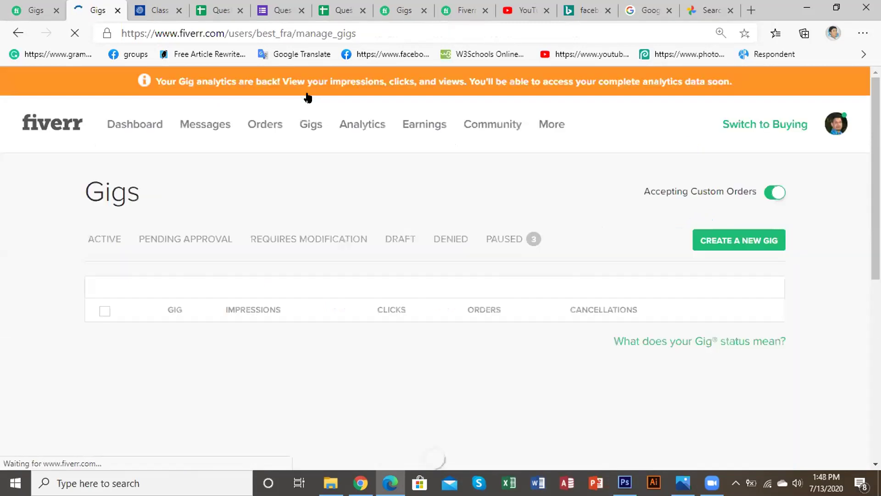
pyautogui.click(502, 238)
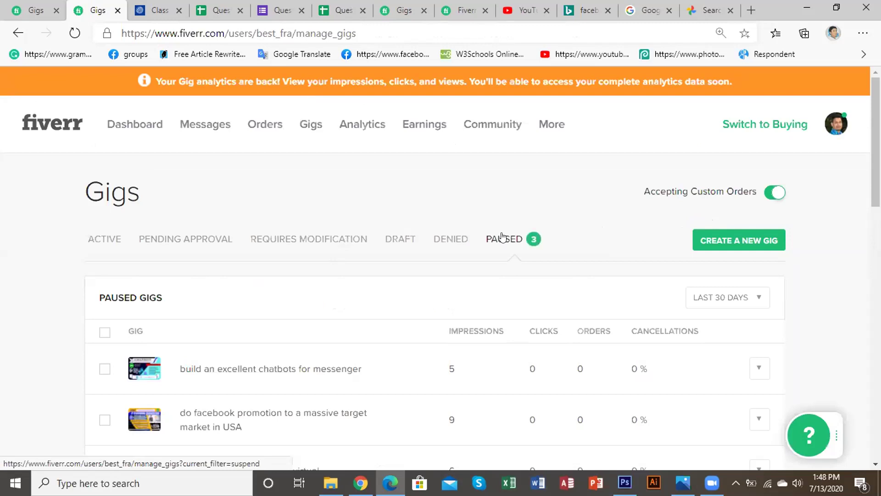
pyautogui.click(106, 370)
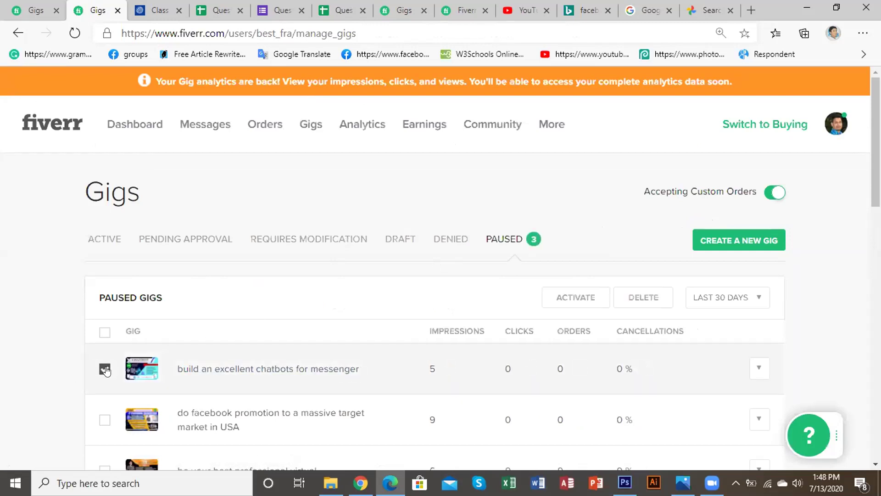
pyautogui.click(577, 297)
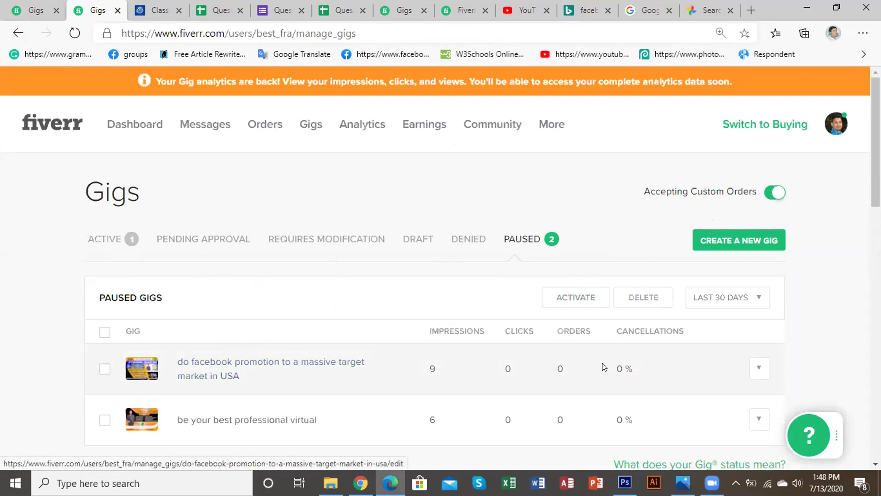
# Step: Preview the paused "do facebook promotion to a massive target market in USA" Gig and open it for editing
pyautogui.click(755, 367)
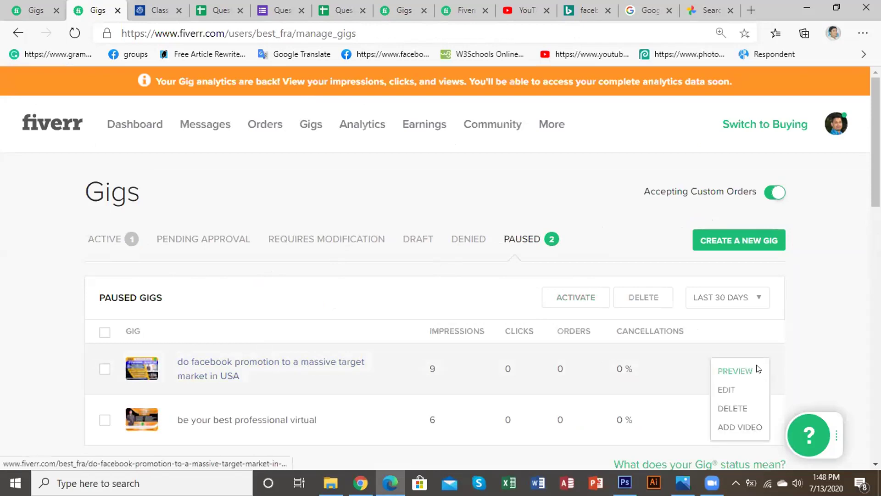
pyautogui.click(735, 370)
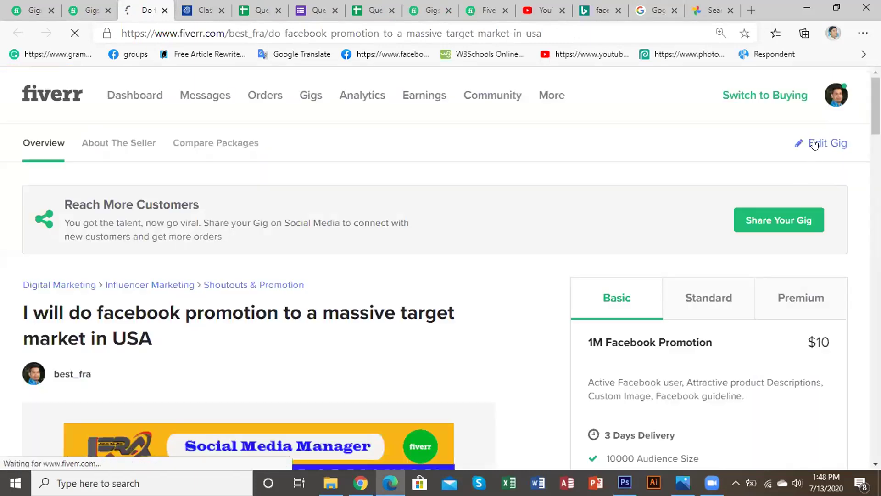
pyautogui.click(815, 144)
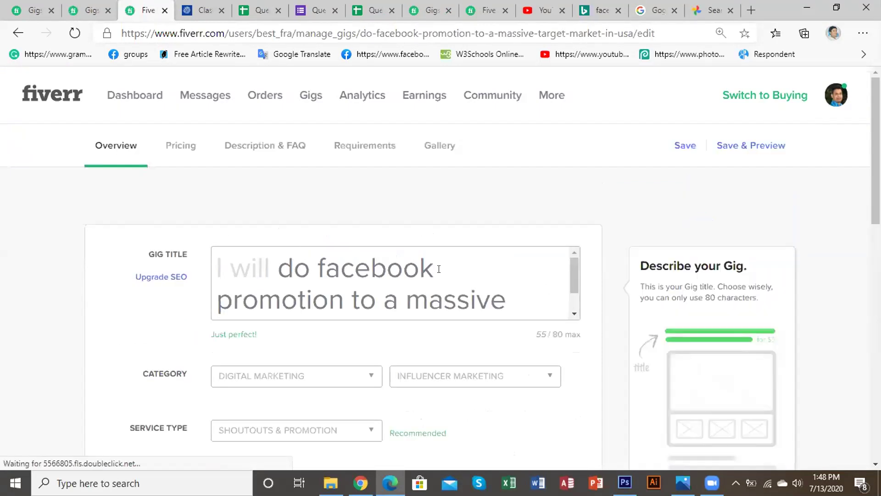
# Step: Examine the Facebook promotion Gig's full title, category, service type and metadata on its Overview form
pyautogui.click(439, 269)
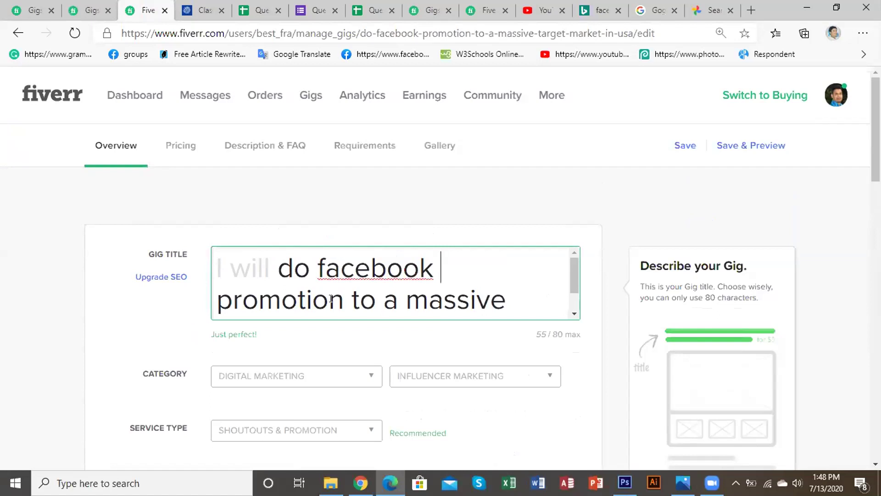
pyautogui.scroll(-1, 409, 298)
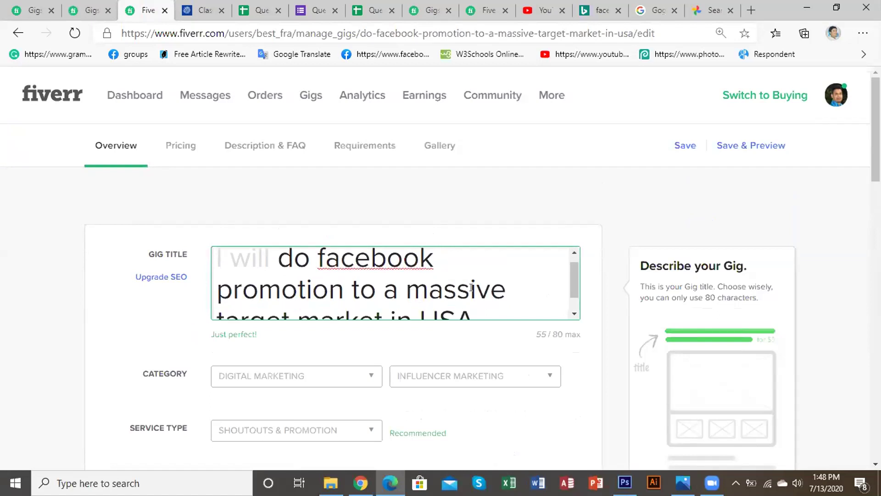
pyautogui.scroll(-1, 513, 287)
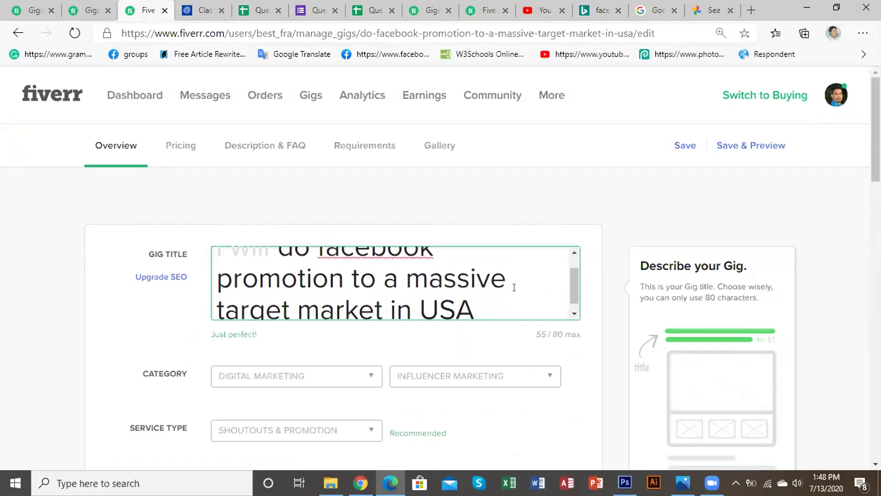
pyautogui.scroll(-1, 513, 288)
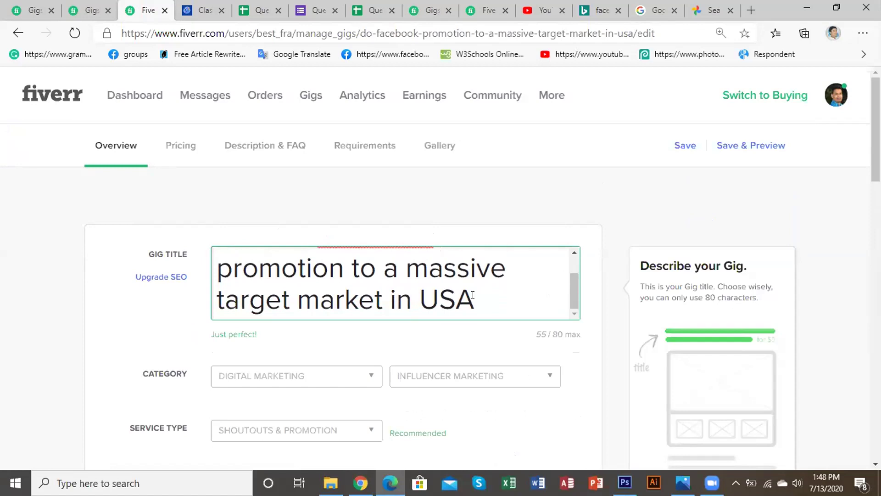
pyautogui.scroll(2, 490, 289)
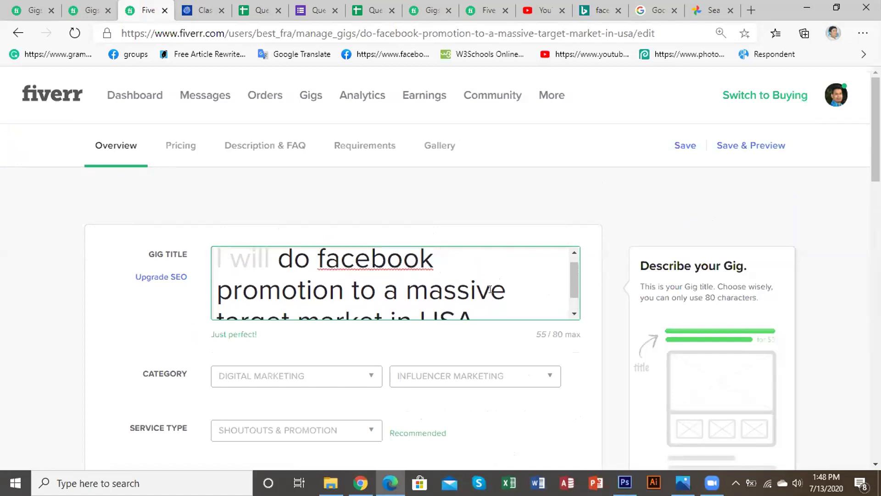
pyautogui.scroll(-2, 490, 289)
pyautogui.scroll(-4, 491, 289)
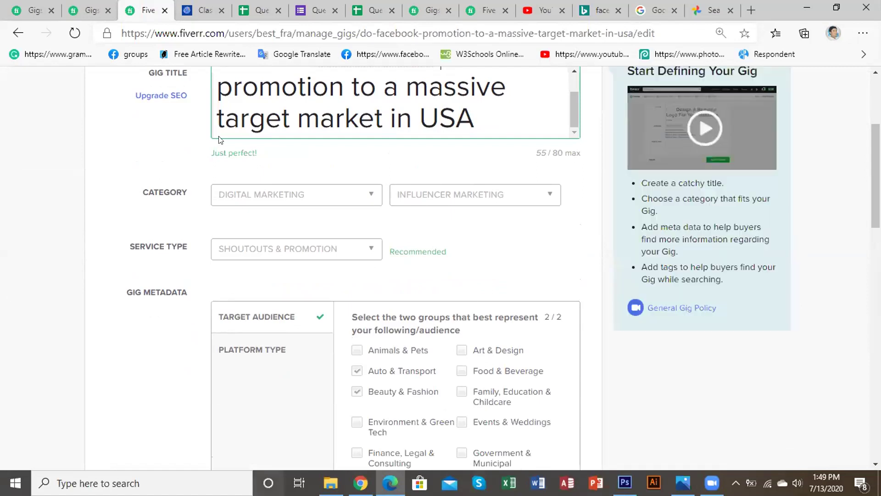
pyautogui.scroll(1, 566, 268)
pyautogui.scroll(3, 565, 269)
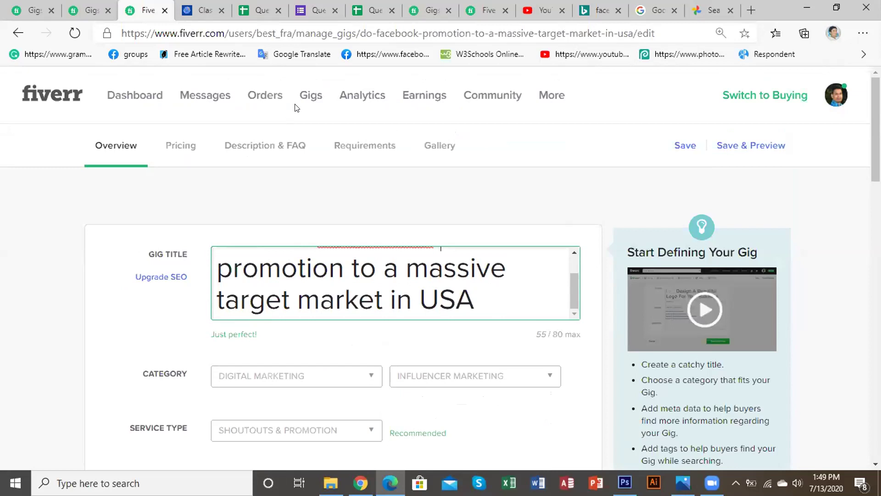
# Step: Return to the Gigs management page and activate the paused Facebook promotion Gig
pyautogui.click(305, 94)
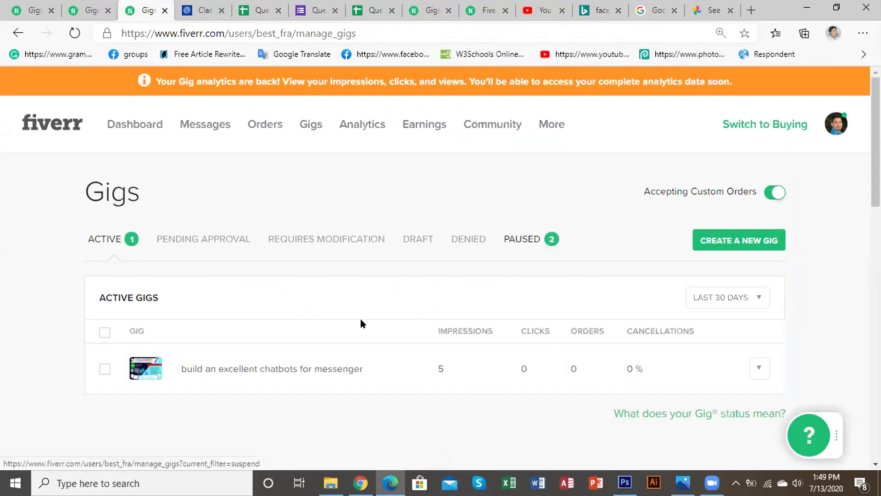
pyautogui.scroll(-1, 359, 323)
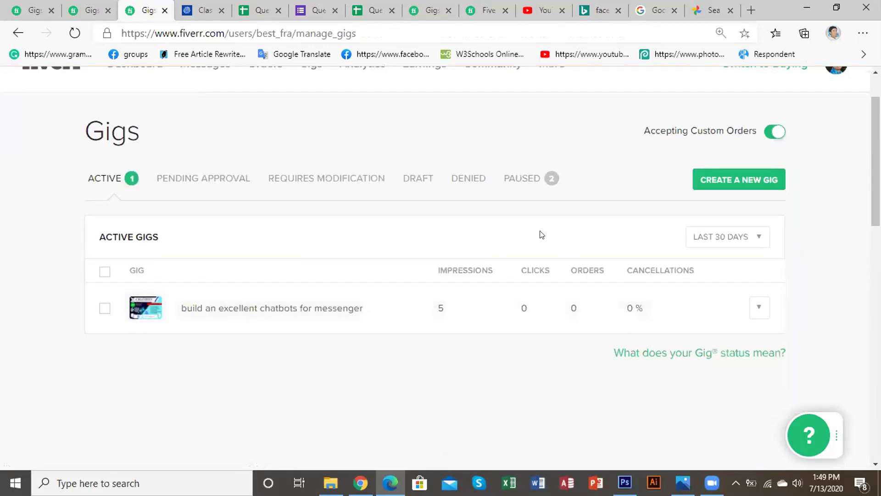
pyautogui.click(515, 177)
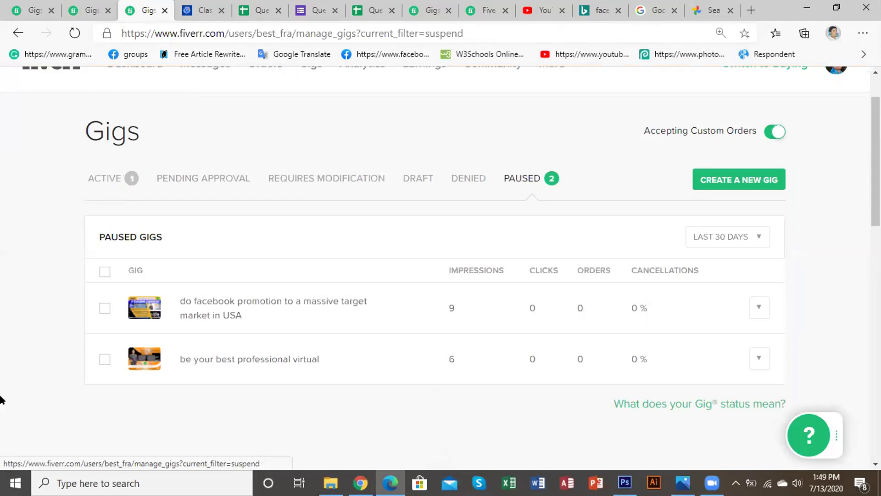
pyautogui.click(104, 308)
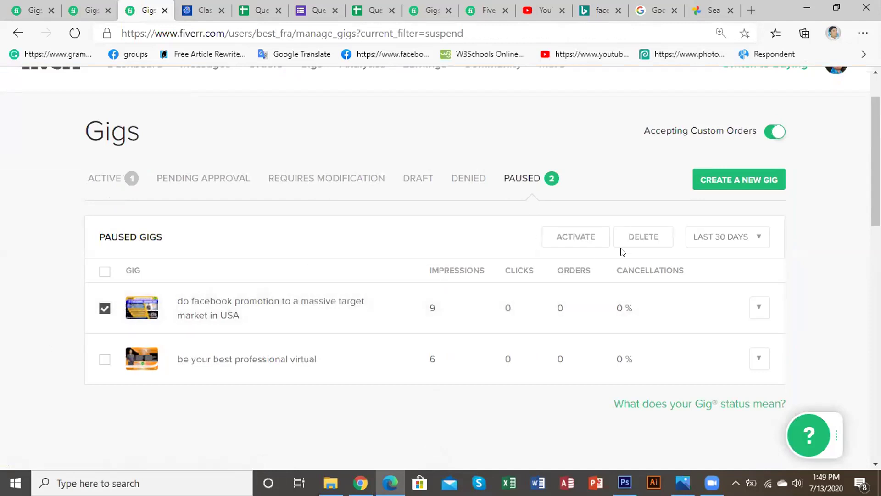
pyautogui.click(573, 237)
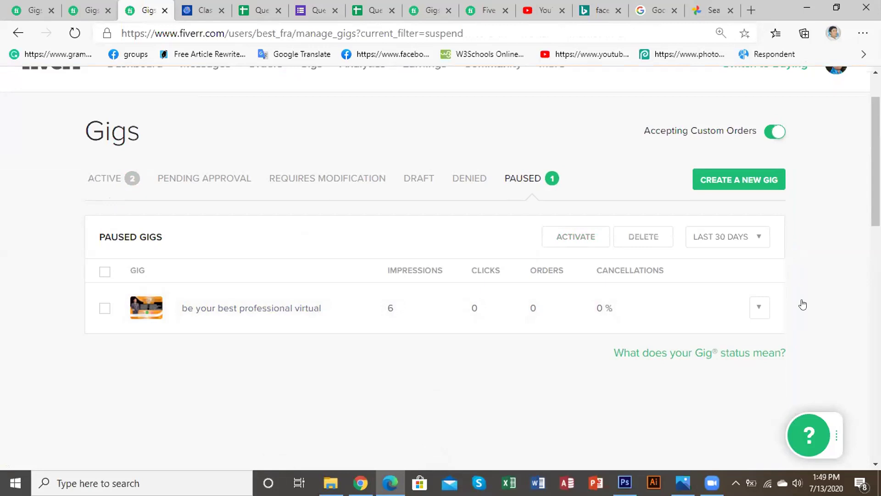
# Step: Preview the paused "be your best professional virtual" Gig and open it for editing
pyautogui.click(759, 306)
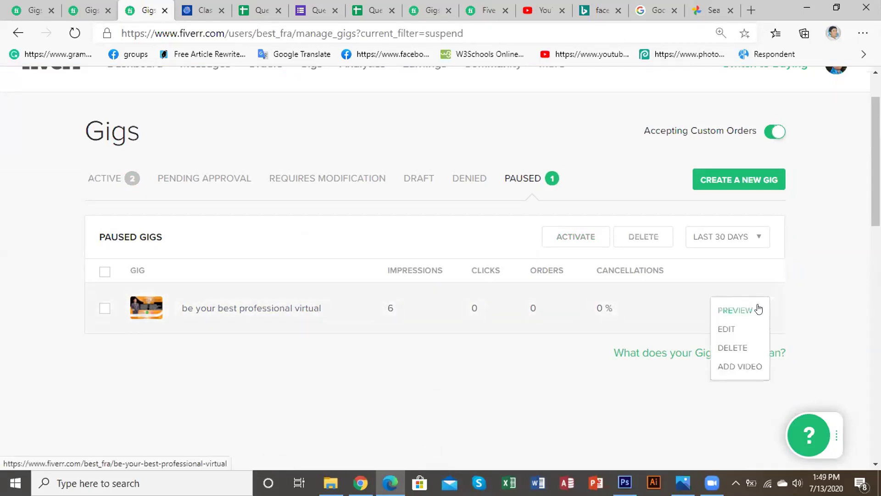
pyautogui.click(757, 309)
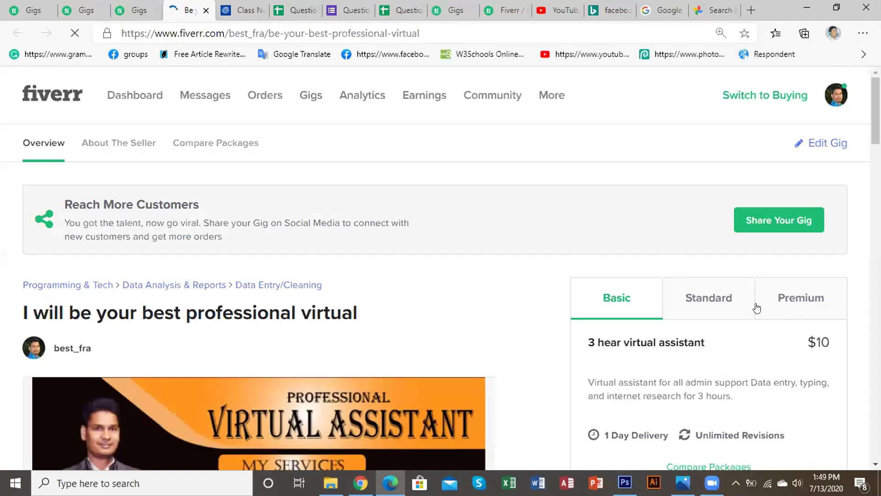
pyautogui.click(814, 143)
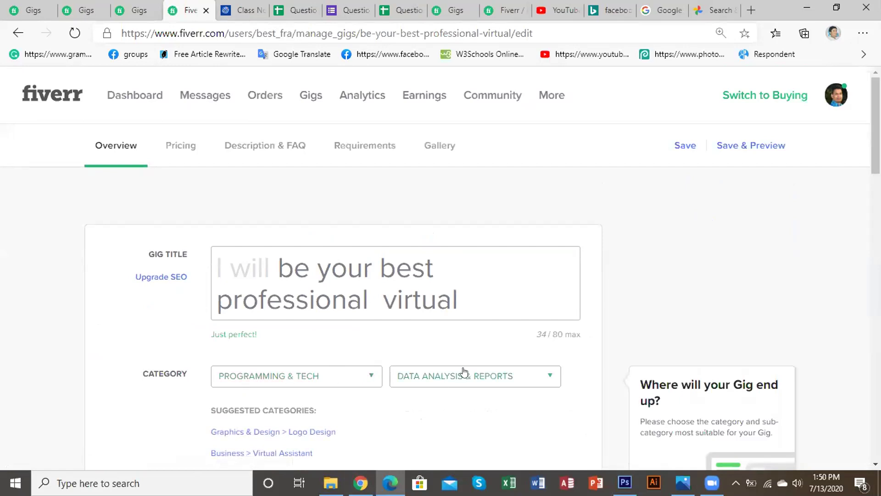
# Step: Set the main category of the "be your best professional virtual" Gig to Business
pyautogui.click(326, 377)
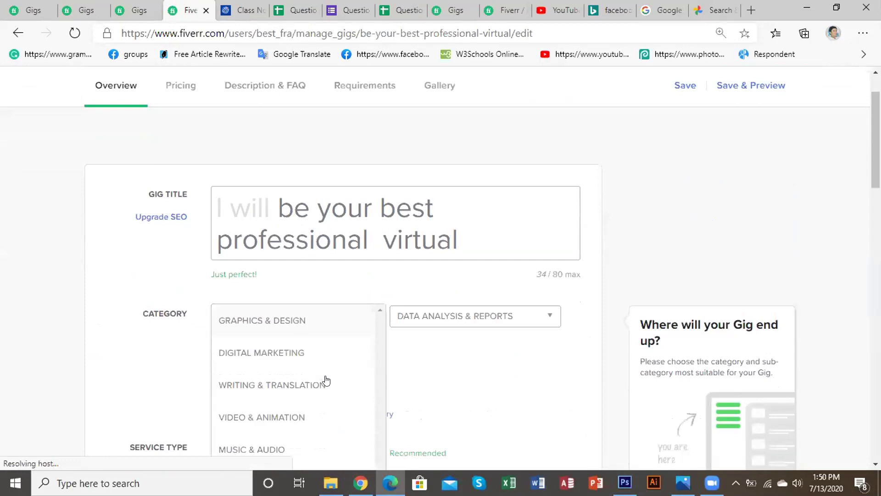
pyautogui.scroll(-4, 327, 381)
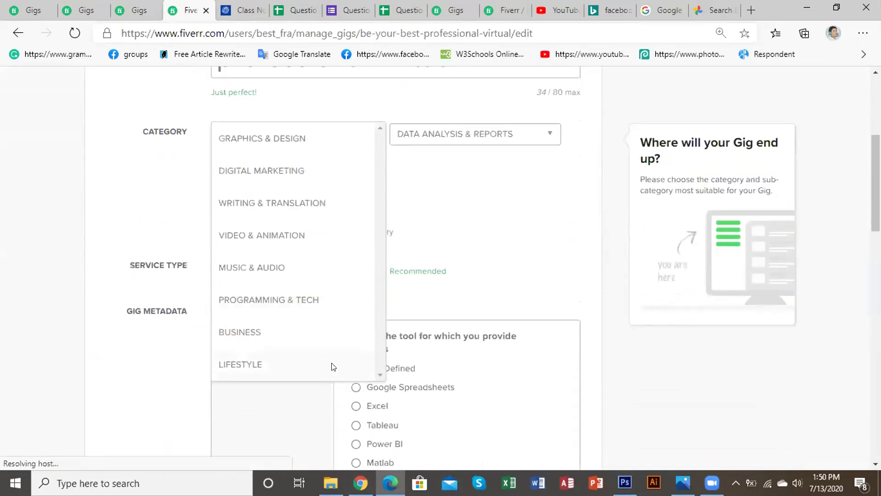
pyautogui.scroll(-1, 328, 364)
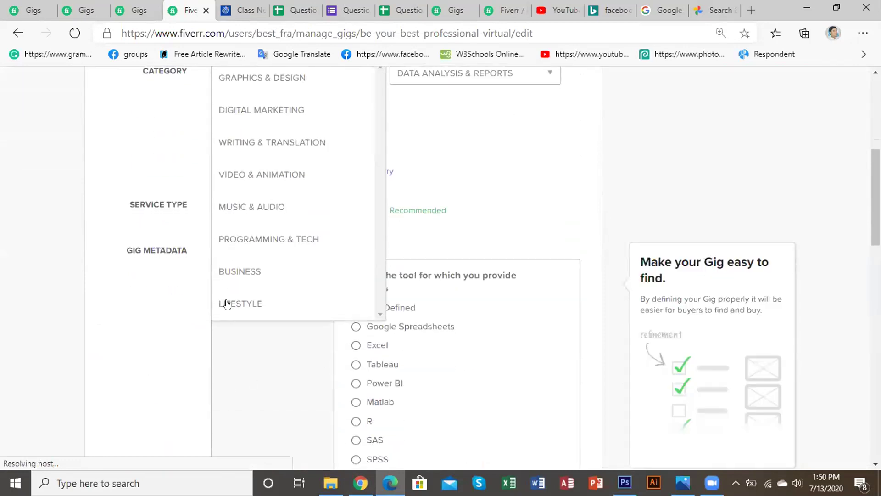
pyautogui.click(231, 270)
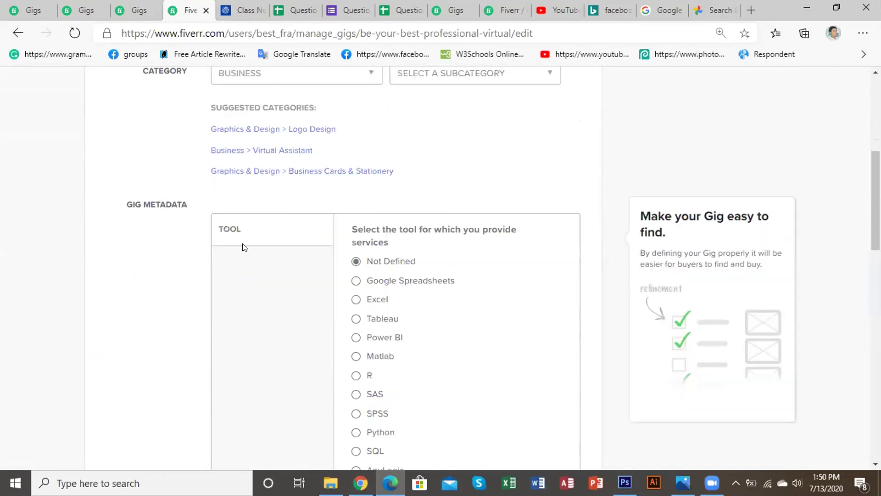
# Step: Set the subcategory of the "be your best professional virtual" Gig to Data Entry and save the Overview form
pyautogui.click(468, 71)
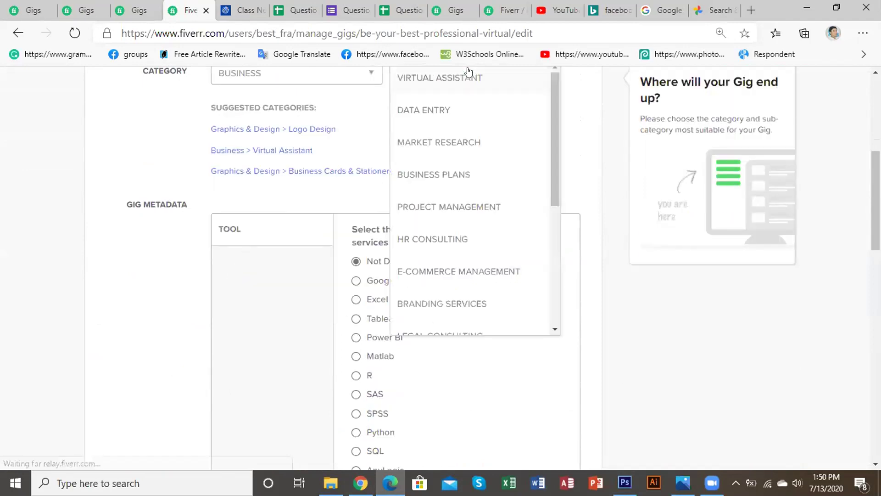
pyautogui.click(427, 109)
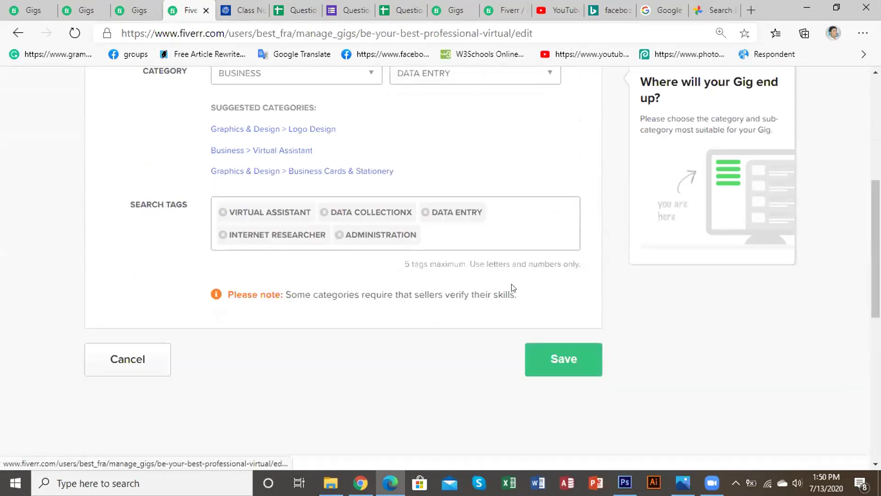
pyautogui.scroll(-3, 539, 327)
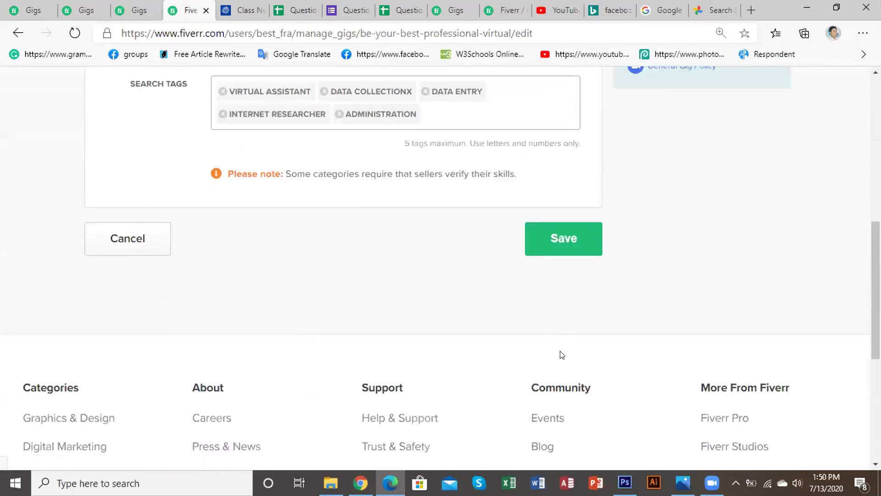
pyautogui.click(558, 238)
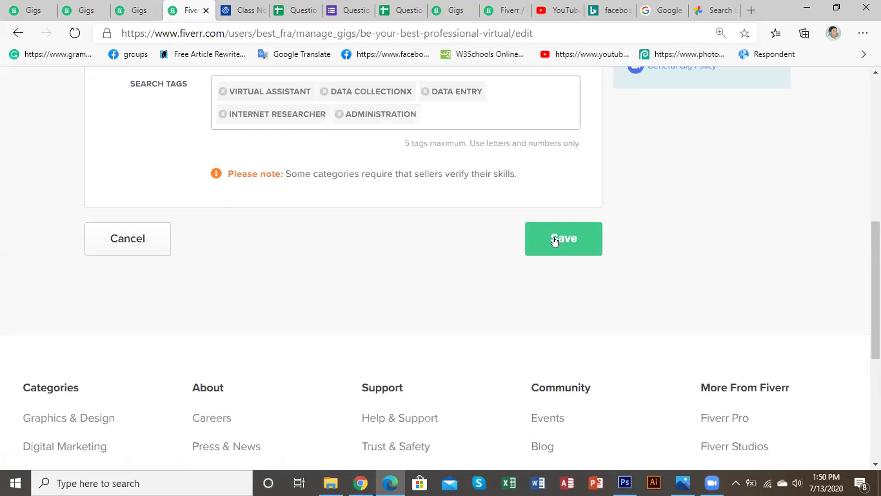
# Step: Return to the Gigs management page and activate the paused "be your best professional virtual" Gig
pyautogui.scroll(3, 554, 239)
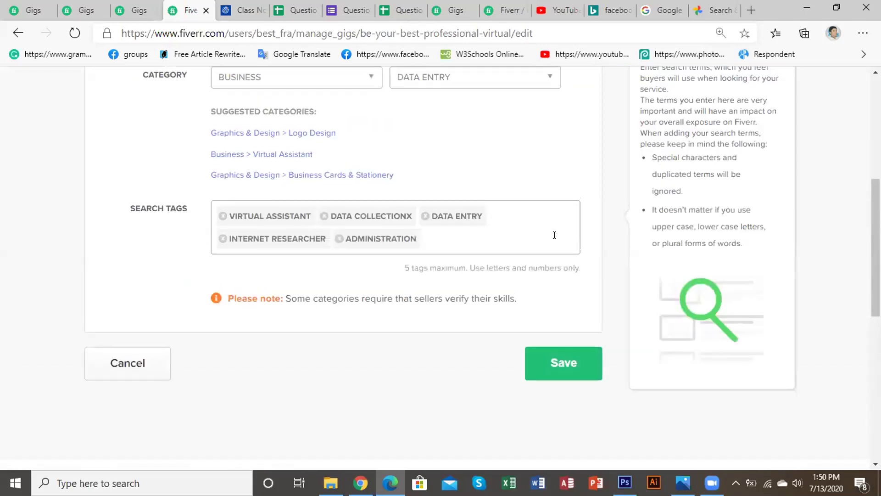
pyautogui.scroll(2, 554, 235)
pyautogui.scroll(3, 559, 241)
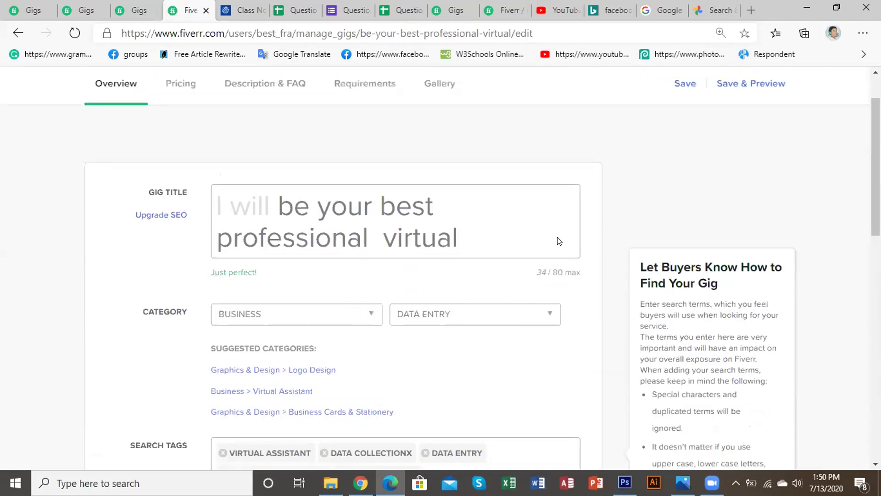
pyautogui.scroll(2, 559, 241)
pyautogui.scroll(1, 559, 241)
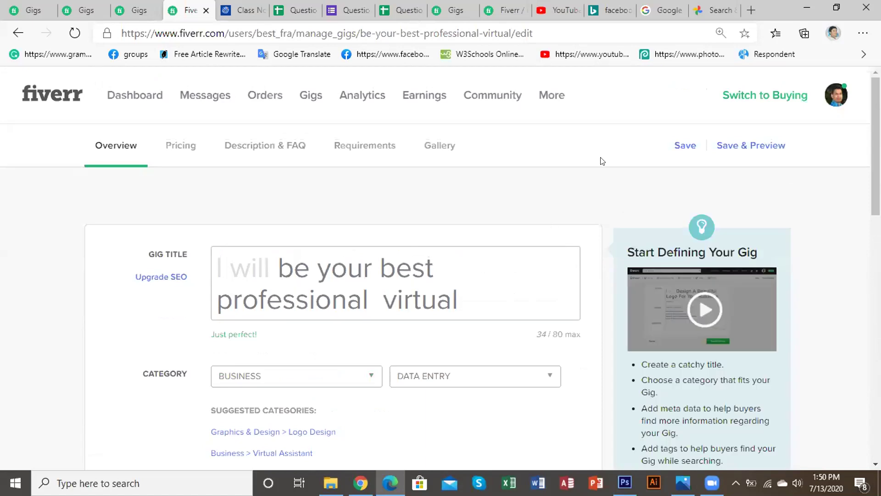
pyautogui.click(307, 97)
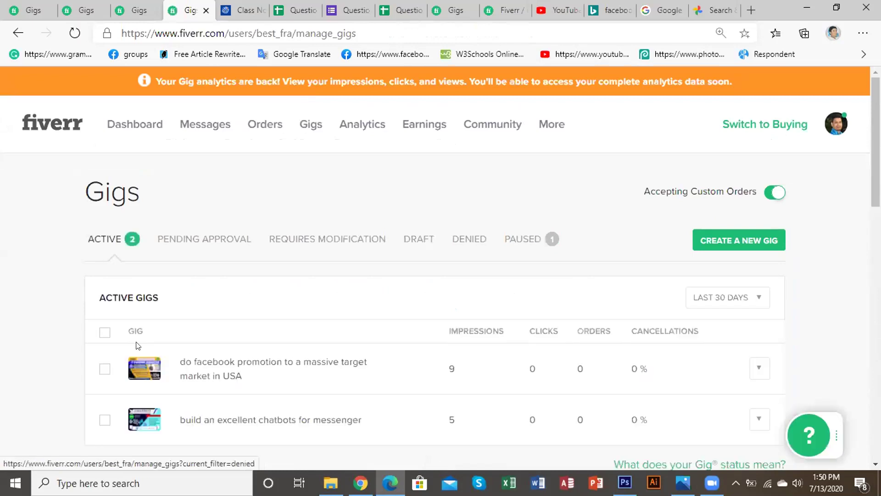
pyautogui.click(520, 241)
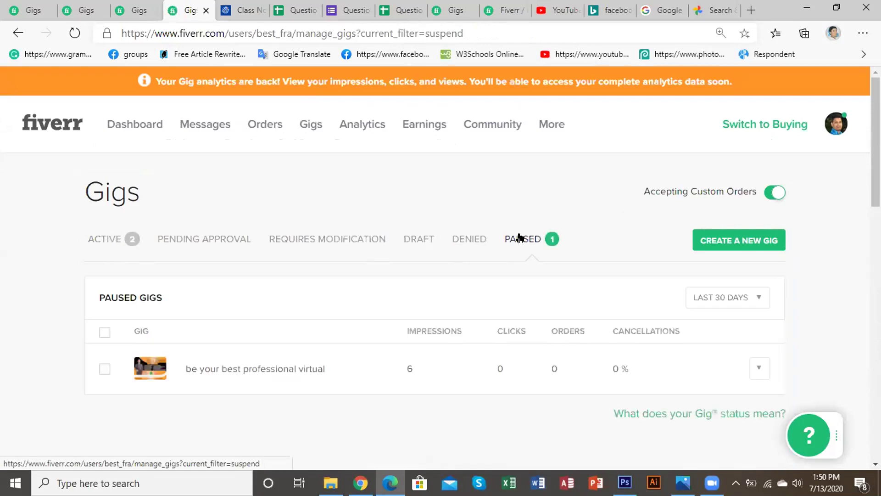
pyautogui.click(102, 369)
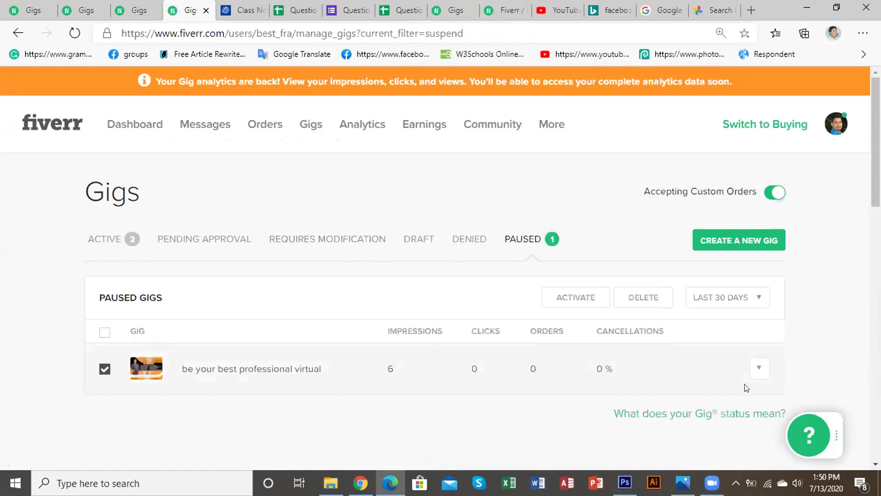
pyautogui.click(564, 298)
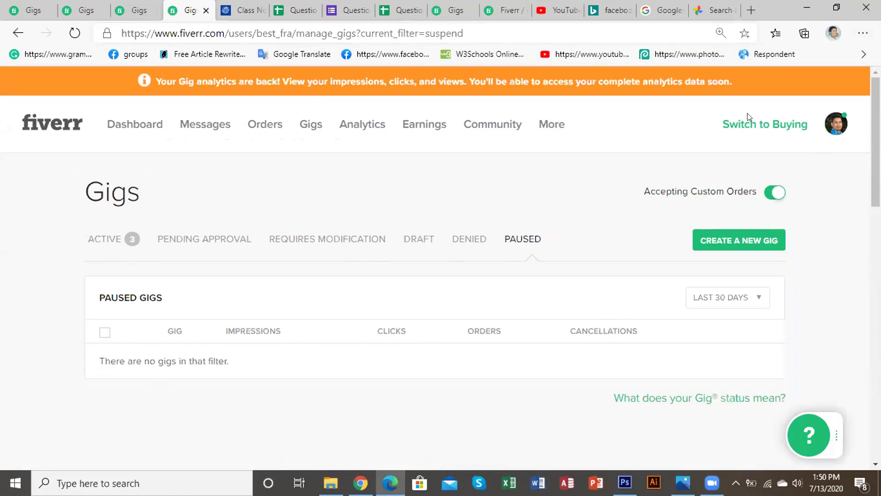
# Step: Open the seller's profile page from the account options and view the active Gigs listed there
pyautogui.click(832, 121)
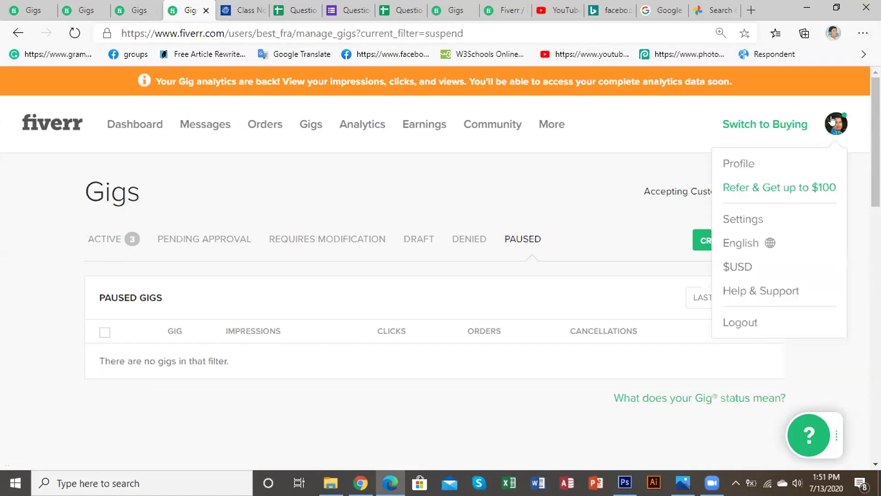
pyautogui.click(737, 161)
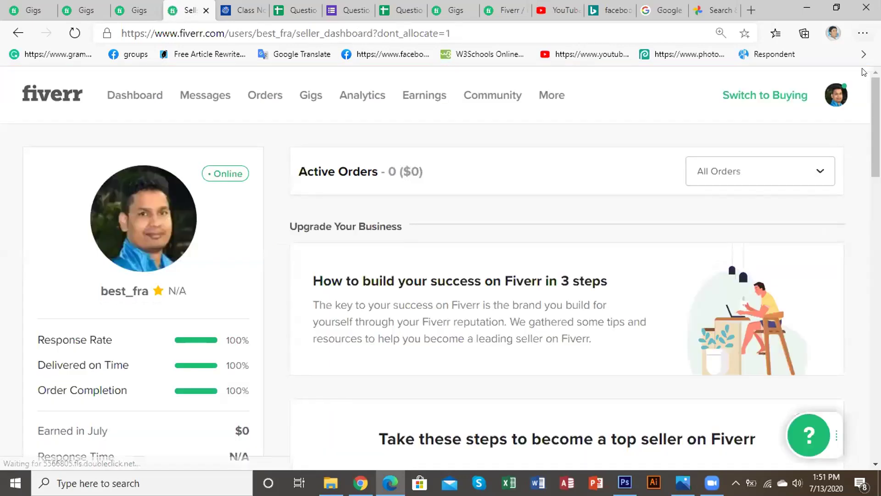
pyautogui.click(834, 99)
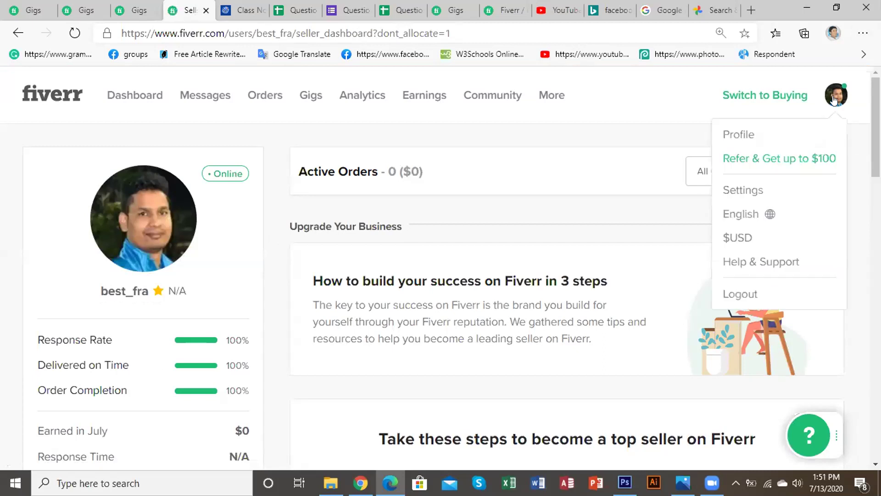
pyautogui.click(739, 133)
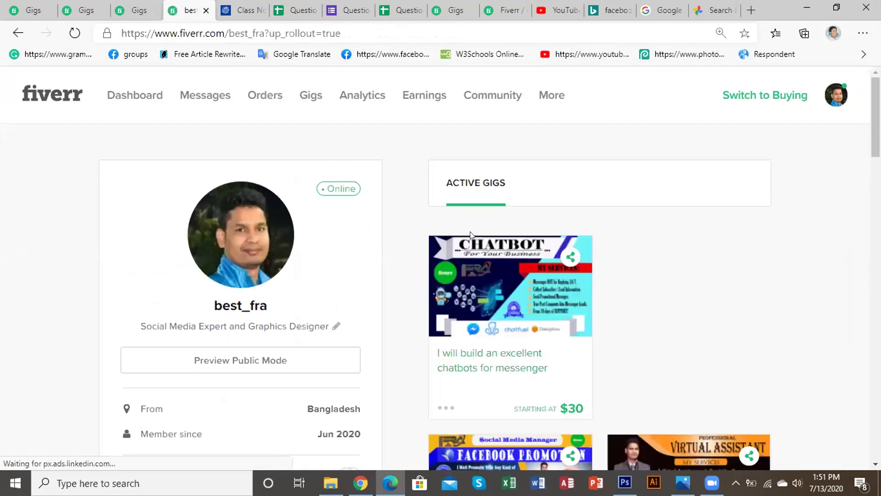
pyautogui.scroll(-4, 485, 220)
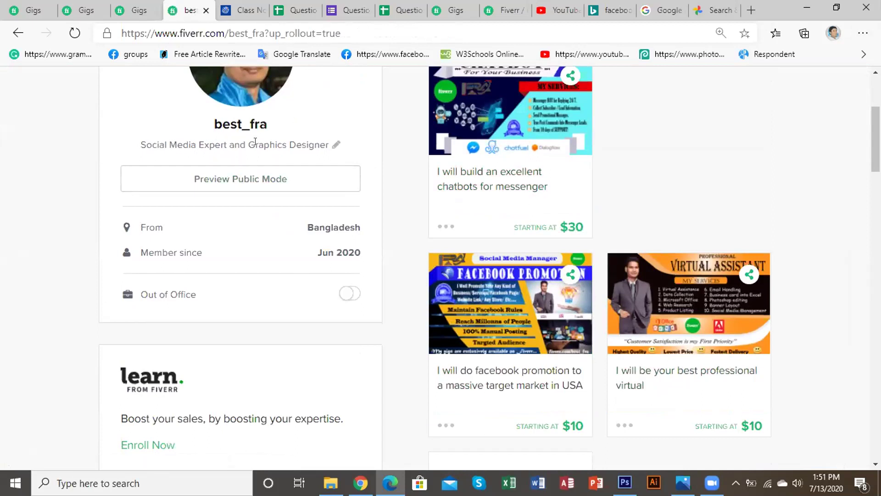
# Step: Add "SEO Professional," to the start of the profile tagline before "Social Media Expert and Graphics Designer" and save it
pyautogui.scroll(3, 359, 146)
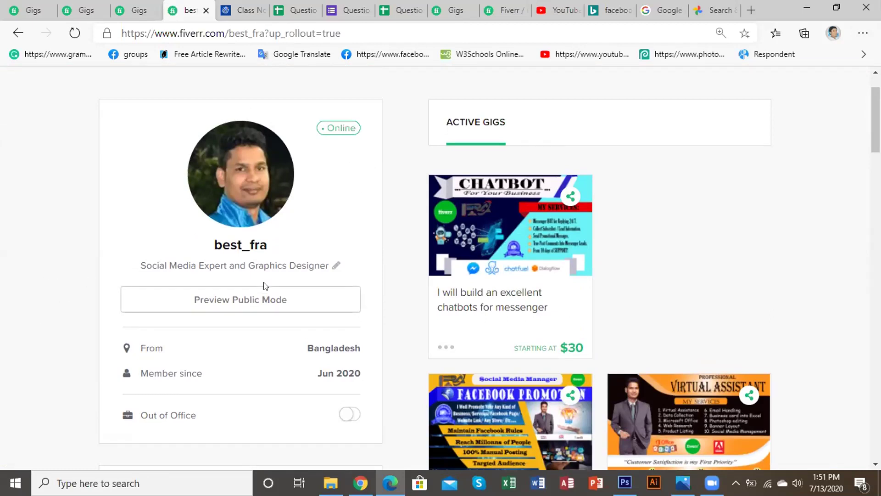
pyautogui.click(335, 266)
pyautogui.click(142, 264)
pyautogui.write('SEO')
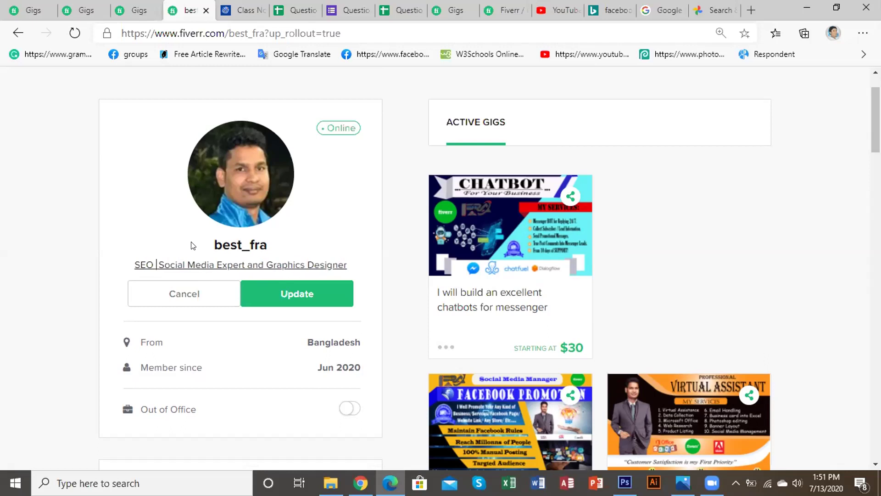
pyautogui.write(' Pro')
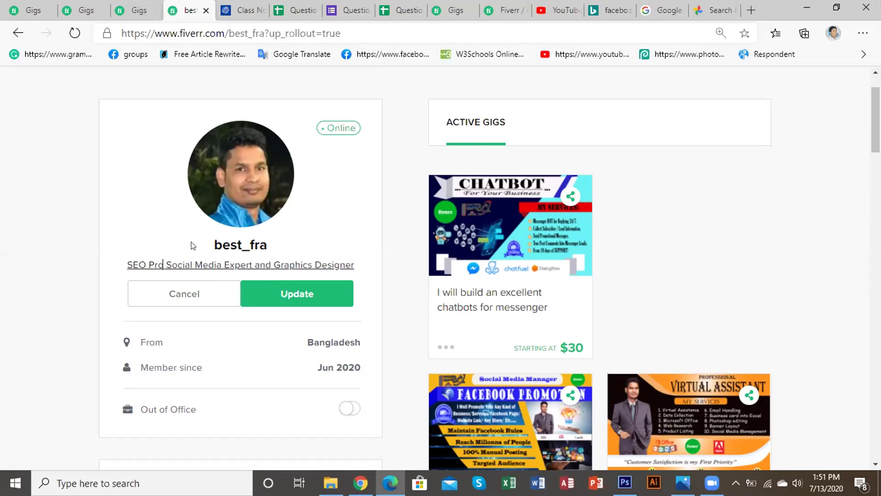
pyautogui.write('fessi')
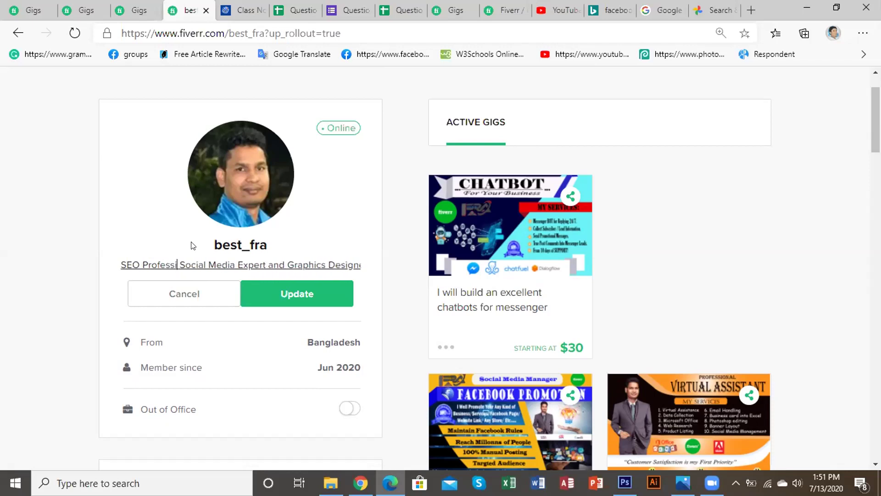
pyautogui.write('onal')
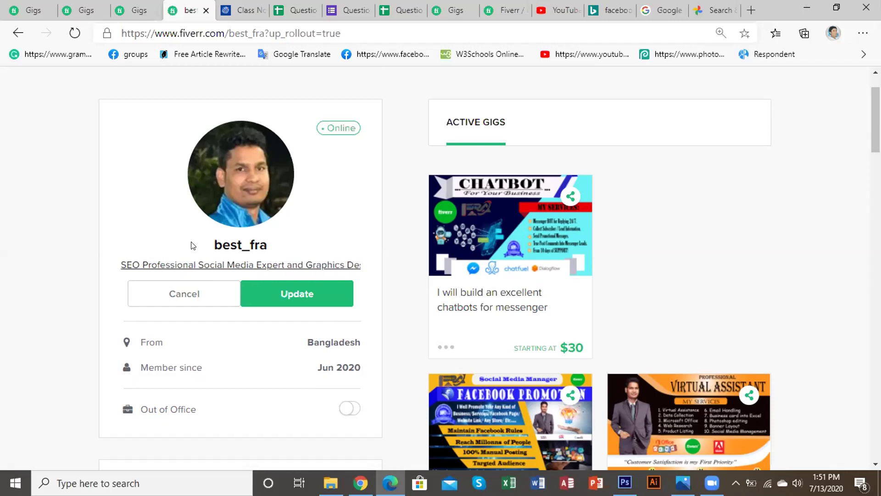
pyautogui.write(',')
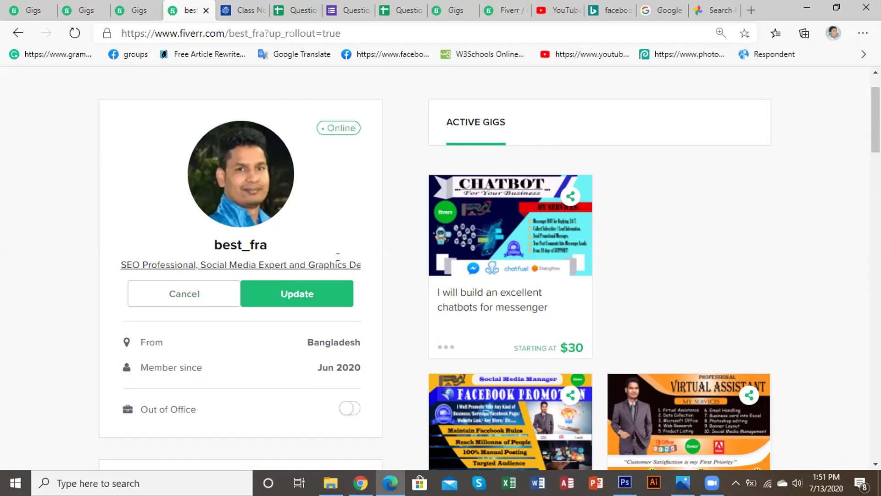
pyautogui.click(299, 301)
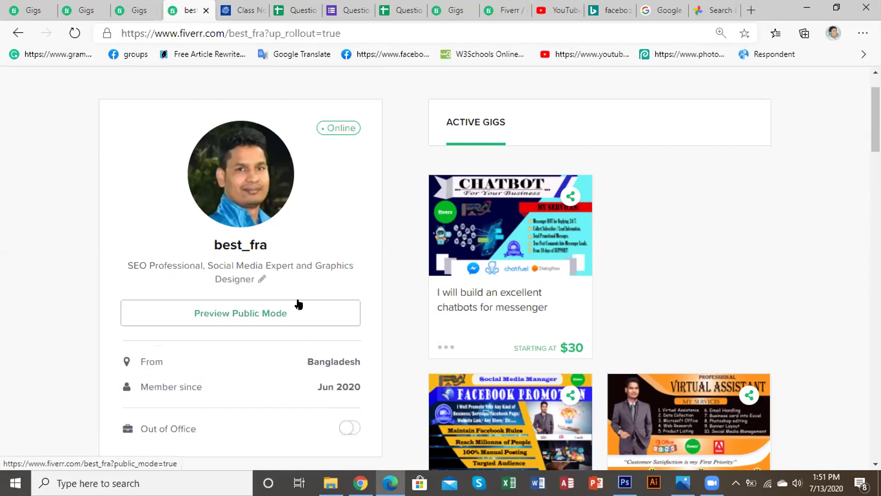
# Step: Examine the profile's description, languages, tests, linked accounts, skills, education and certification sections
pyautogui.scroll(-1, 342, 287)
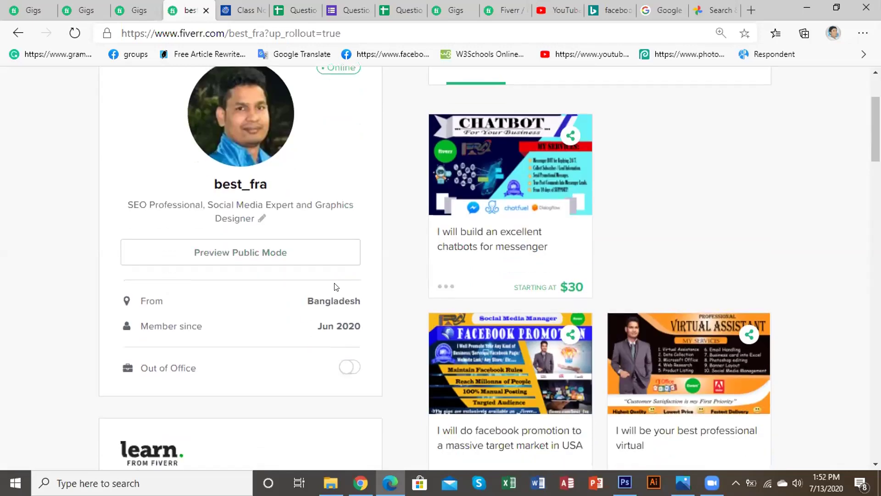
pyautogui.rightClick(289, 203)
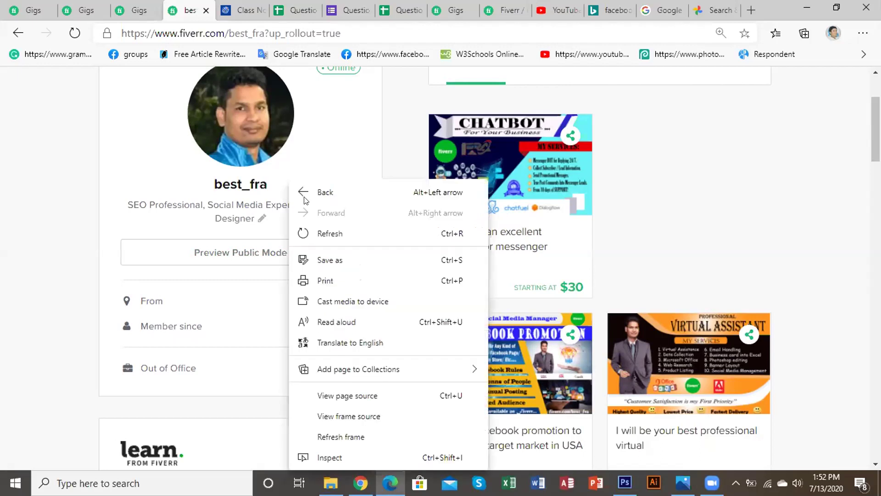
pyautogui.click(364, 152)
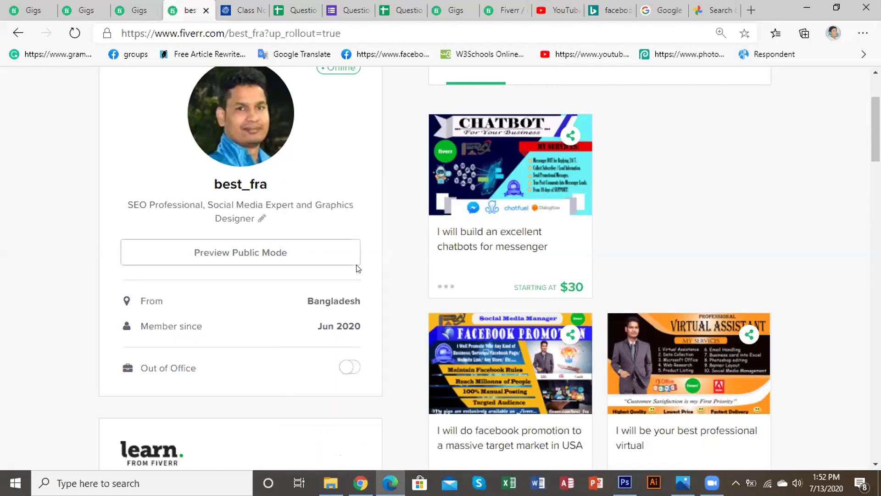
pyautogui.scroll(-1, 379, 289)
pyautogui.scroll(-1, 385, 294)
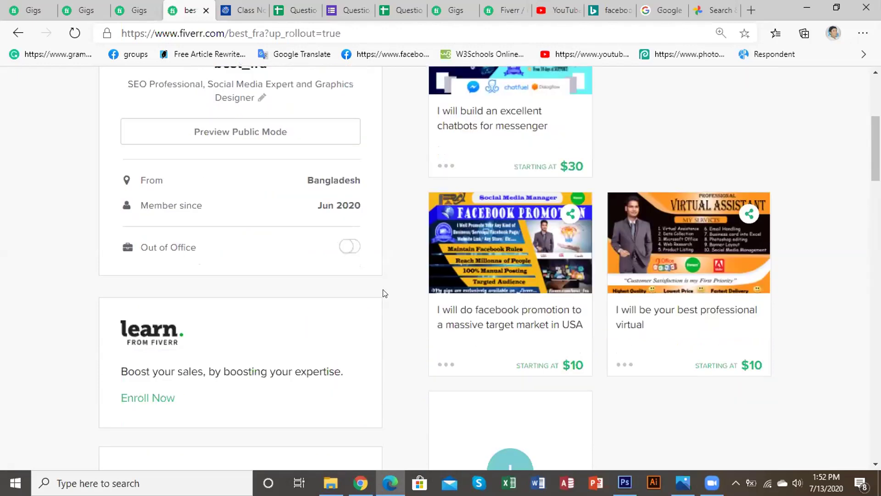
pyautogui.scroll(-3, 385, 294)
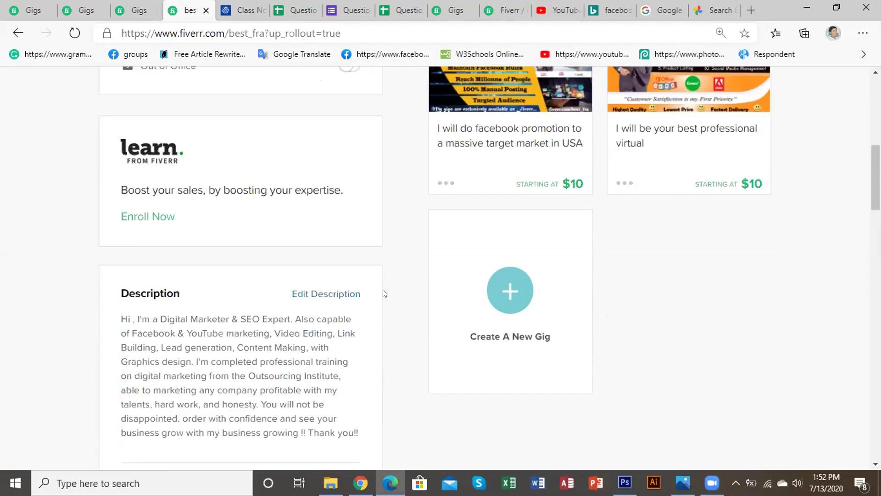
pyautogui.scroll(-2, 385, 293)
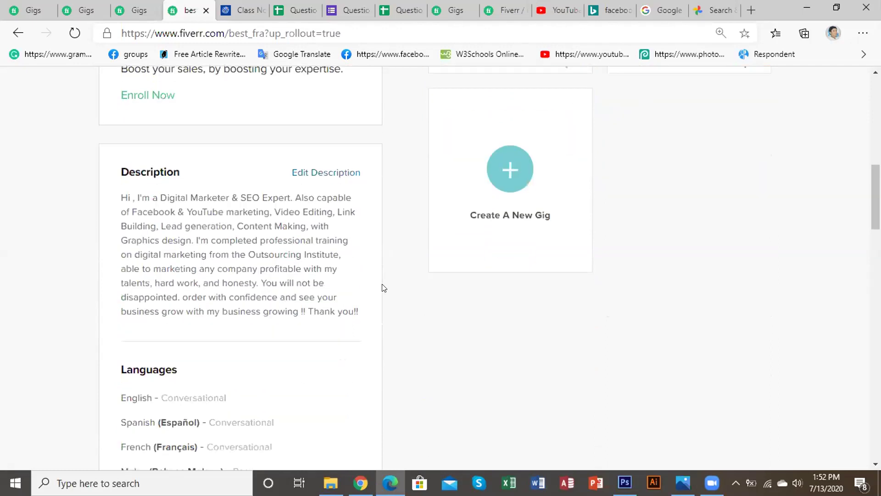
pyautogui.scroll(-4, 381, 285)
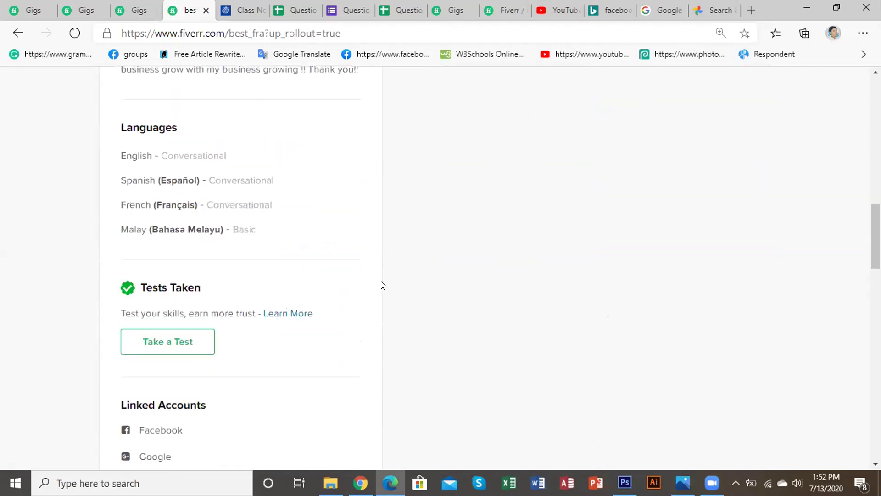
pyautogui.scroll(-4, 381, 285)
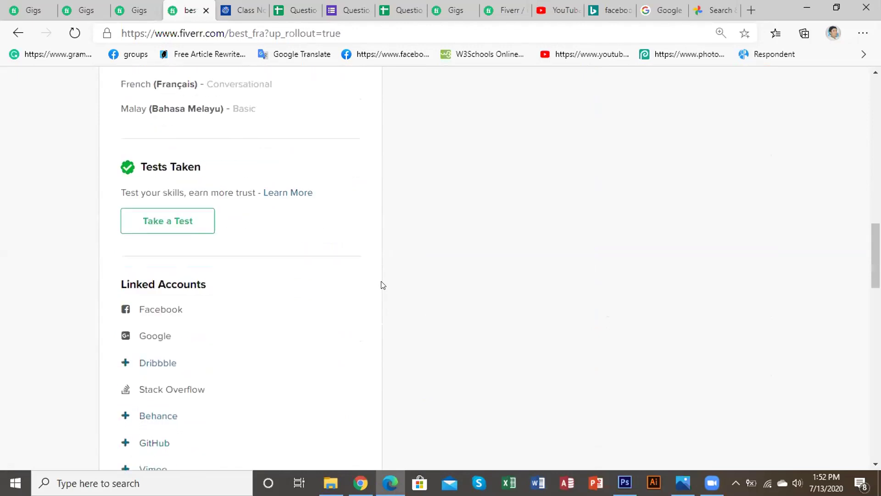
pyautogui.scroll(-6, 381, 285)
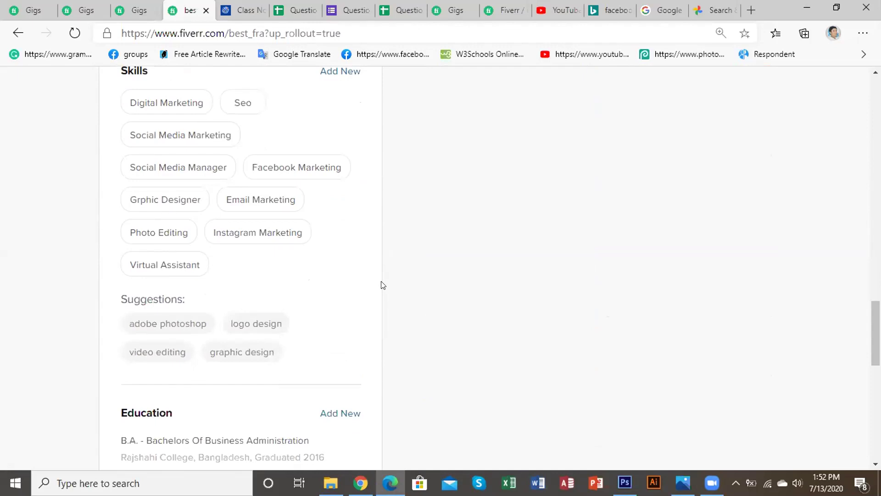
pyautogui.scroll(-4, 381, 285)
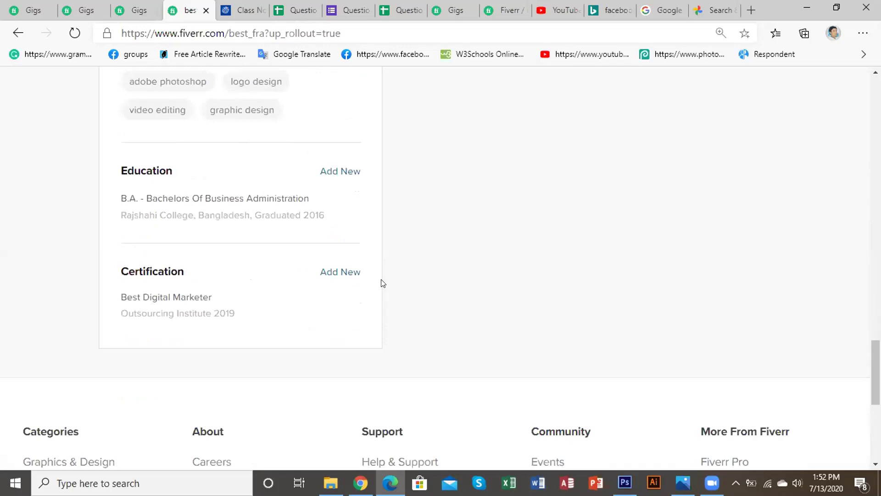
pyautogui.scroll(9, 383, 283)
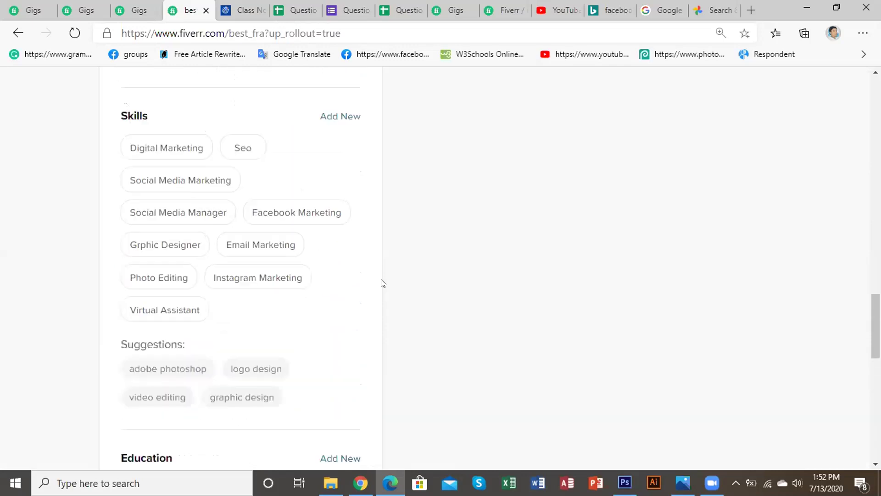
pyautogui.scroll(7, 383, 283)
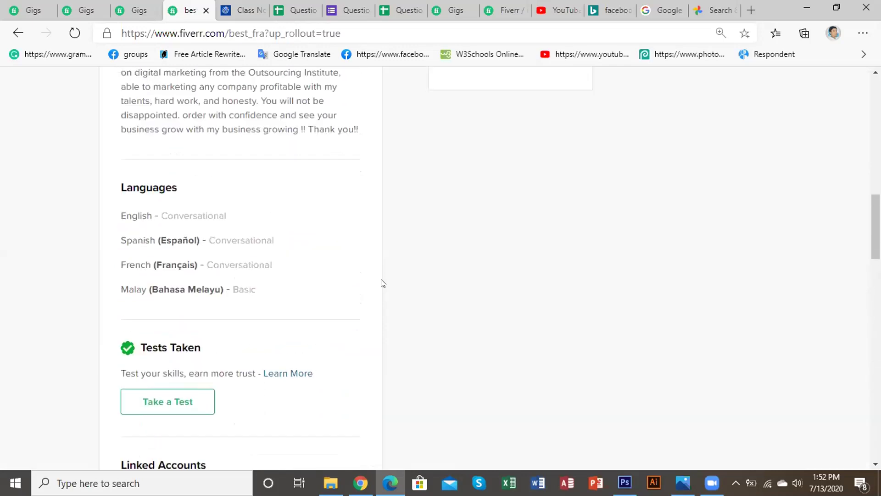
# Step: Review the profile description again and check the account's message notifications and inbox
pyautogui.scroll(3, 383, 283)
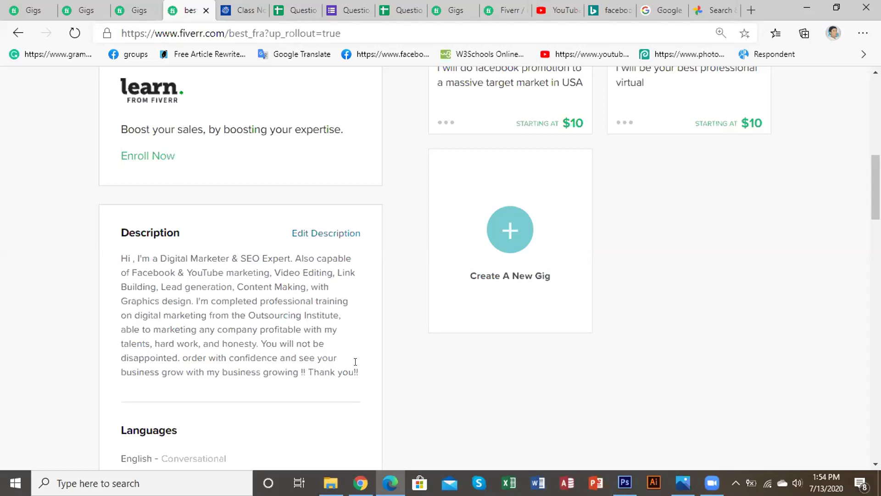
pyautogui.scroll(-7, 464, 357)
pyautogui.scroll(8, 470, 367)
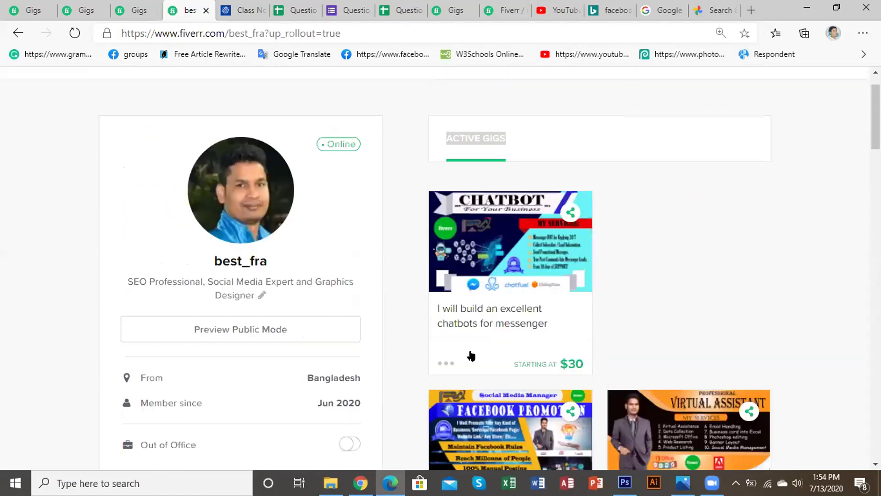
pyautogui.scroll(1, 470, 356)
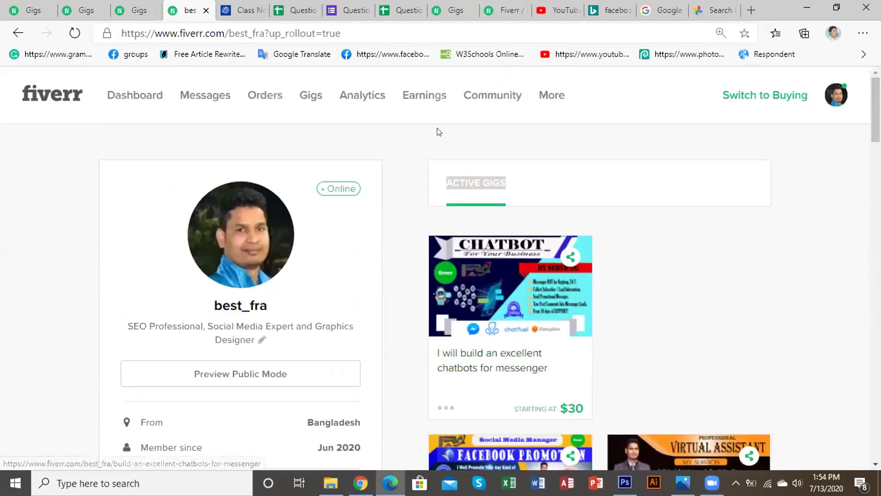
pyautogui.click(200, 98)
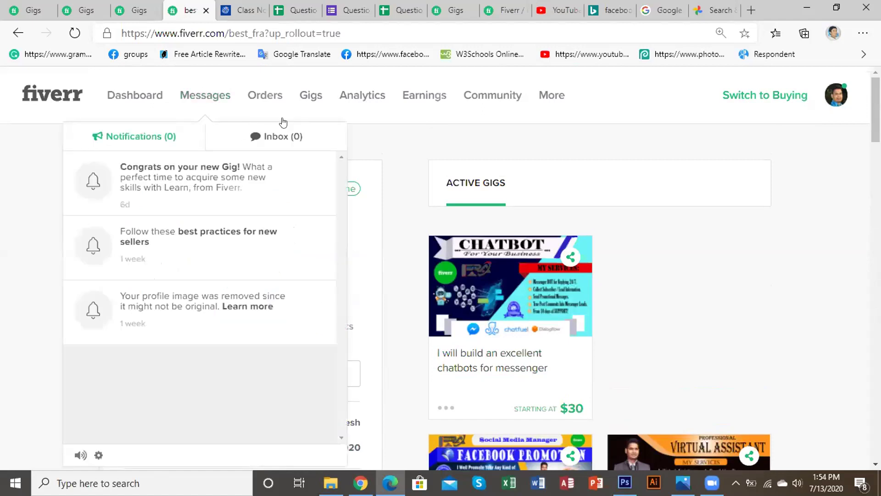
pyautogui.click(272, 136)
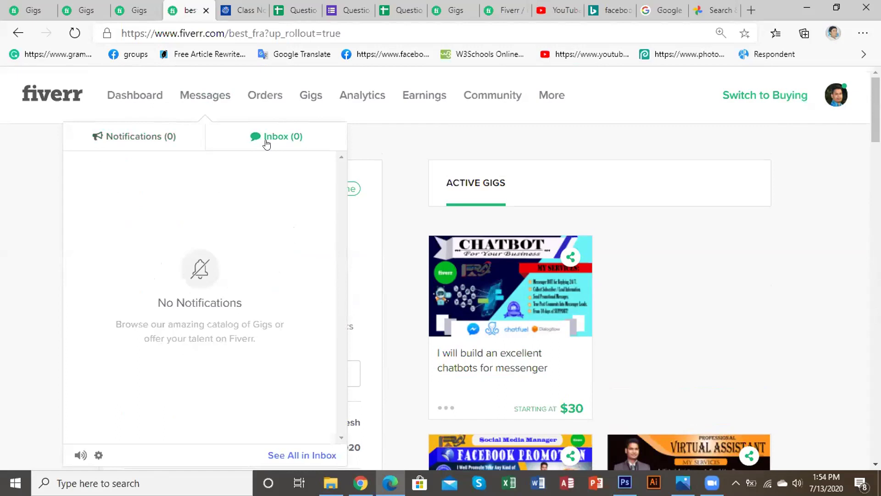
pyautogui.click(406, 148)
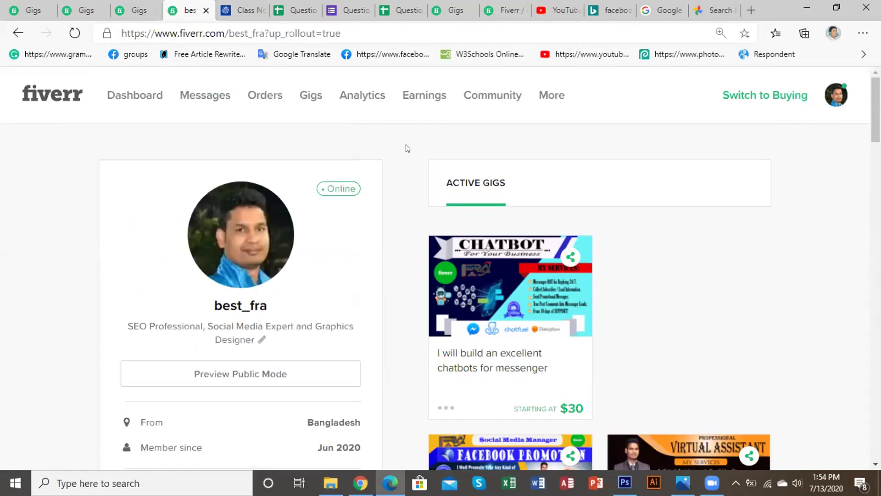
# Step: Look over the active Gigs beside the profile once more and minimize all windows to show the desktop
pyautogui.scroll(-4, 741, 262)
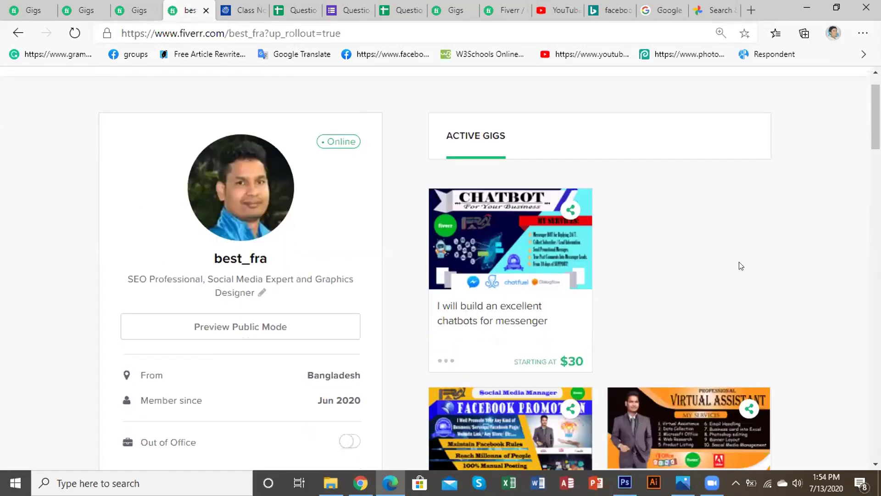
pyautogui.scroll(4, 742, 256)
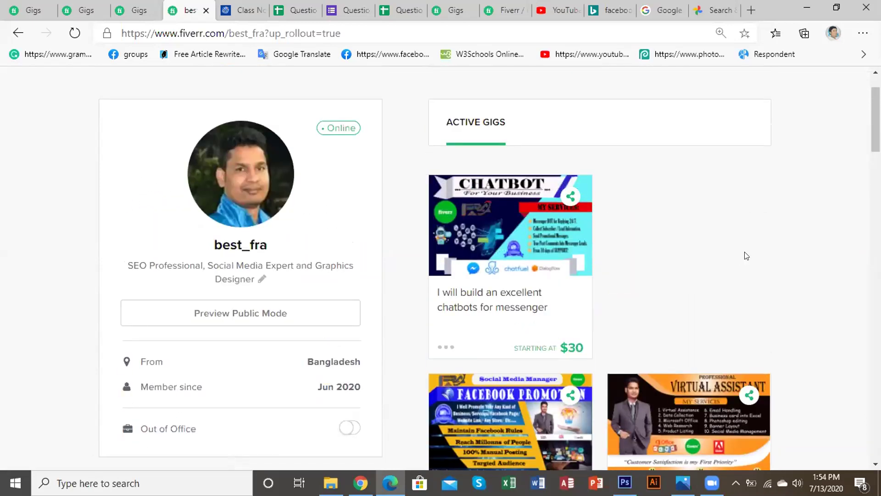
pyautogui.scroll(2, 746, 256)
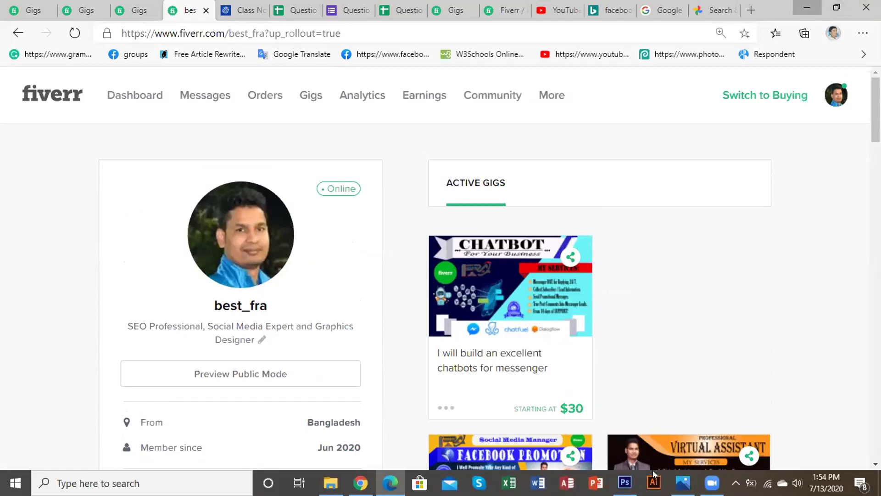
pyautogui.press('super+d')
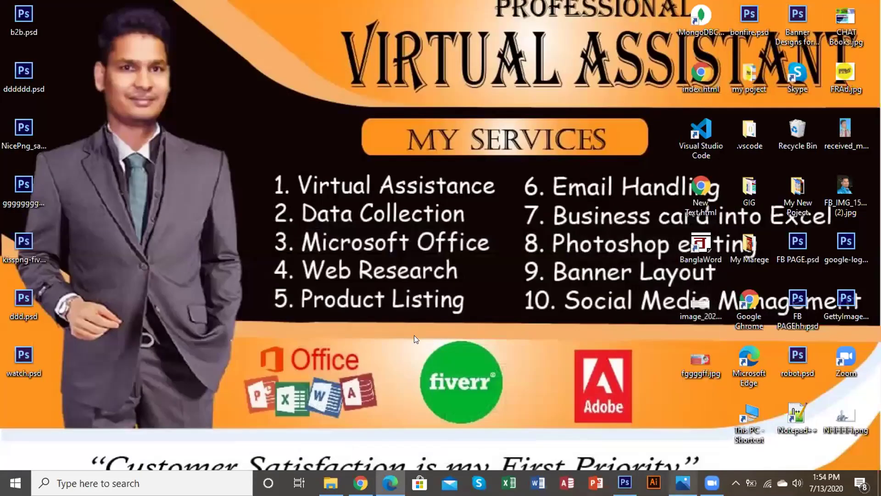